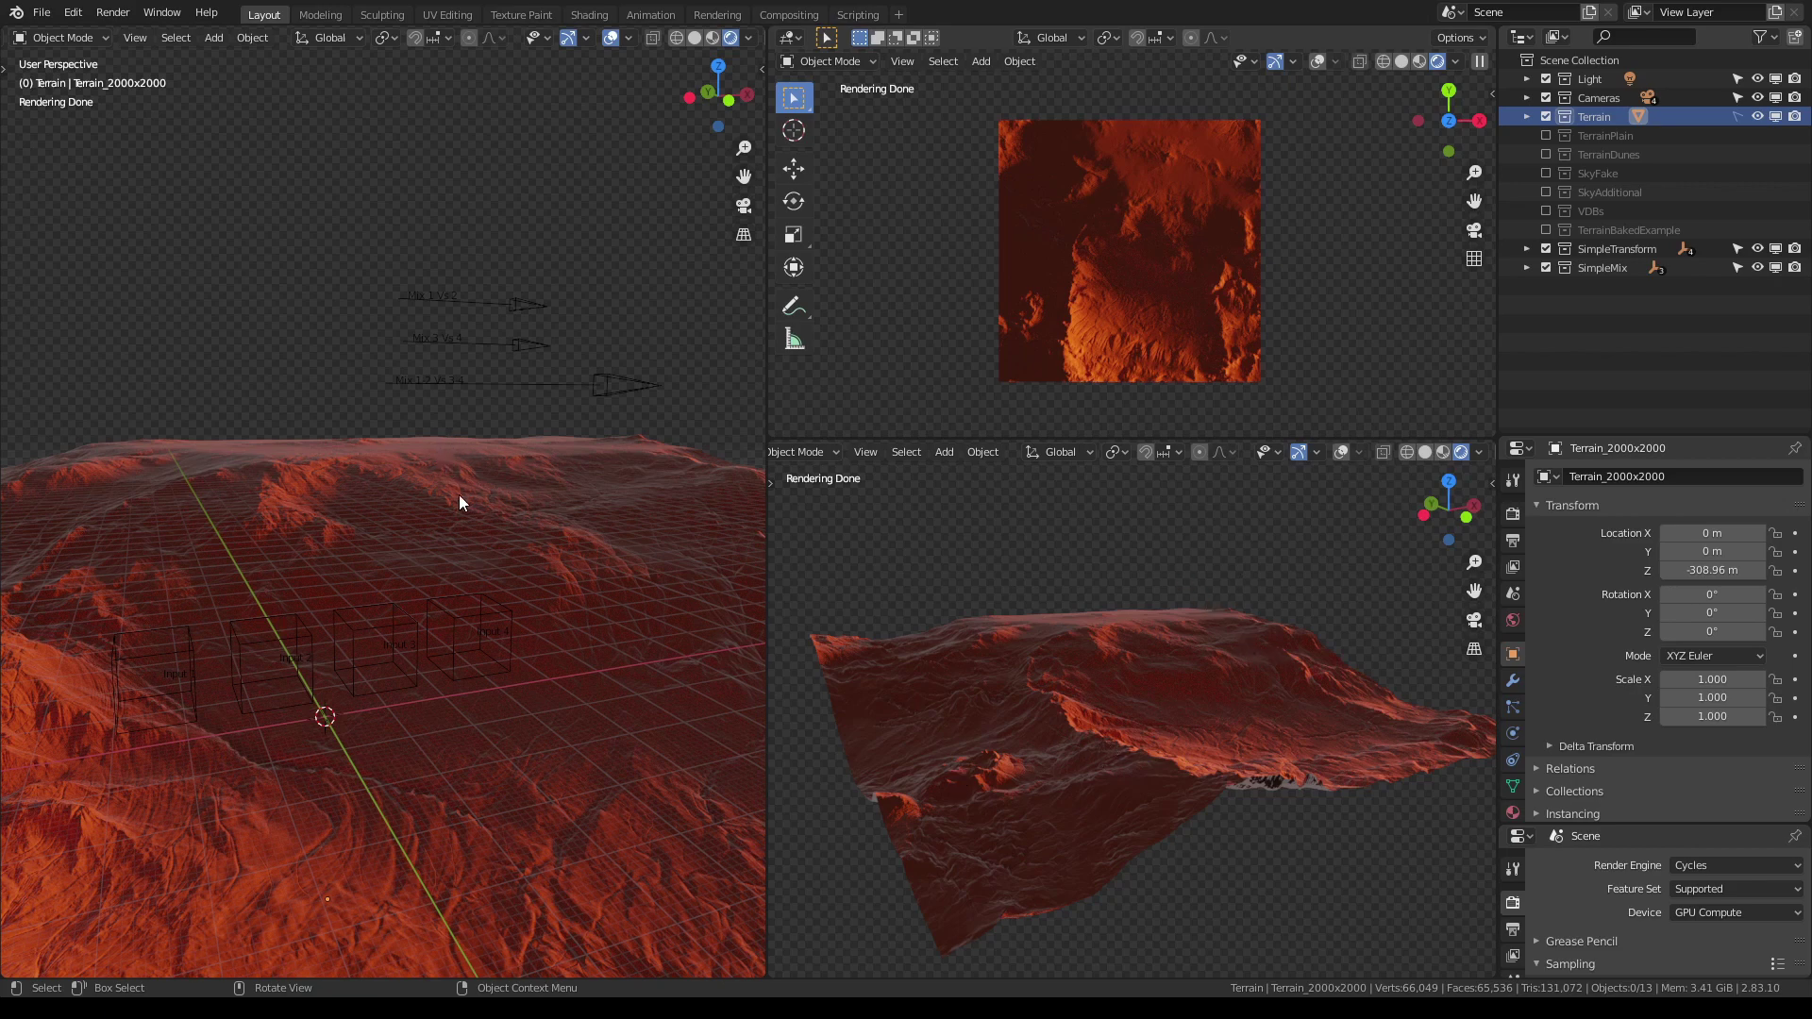
Examine the terrain's control objects by selecting the Input boxes and the three Mix arrows in turn
{"action": "mouse_move", "coordinate": [467, 479]}
{"action": "middle_mouse_down"}
{"action": "mouse_move", "coordinate": [485, 485]}
{"action": "mouse_move", "coordinate": [469, 503]}
{"action": "middle_mouse_up"}
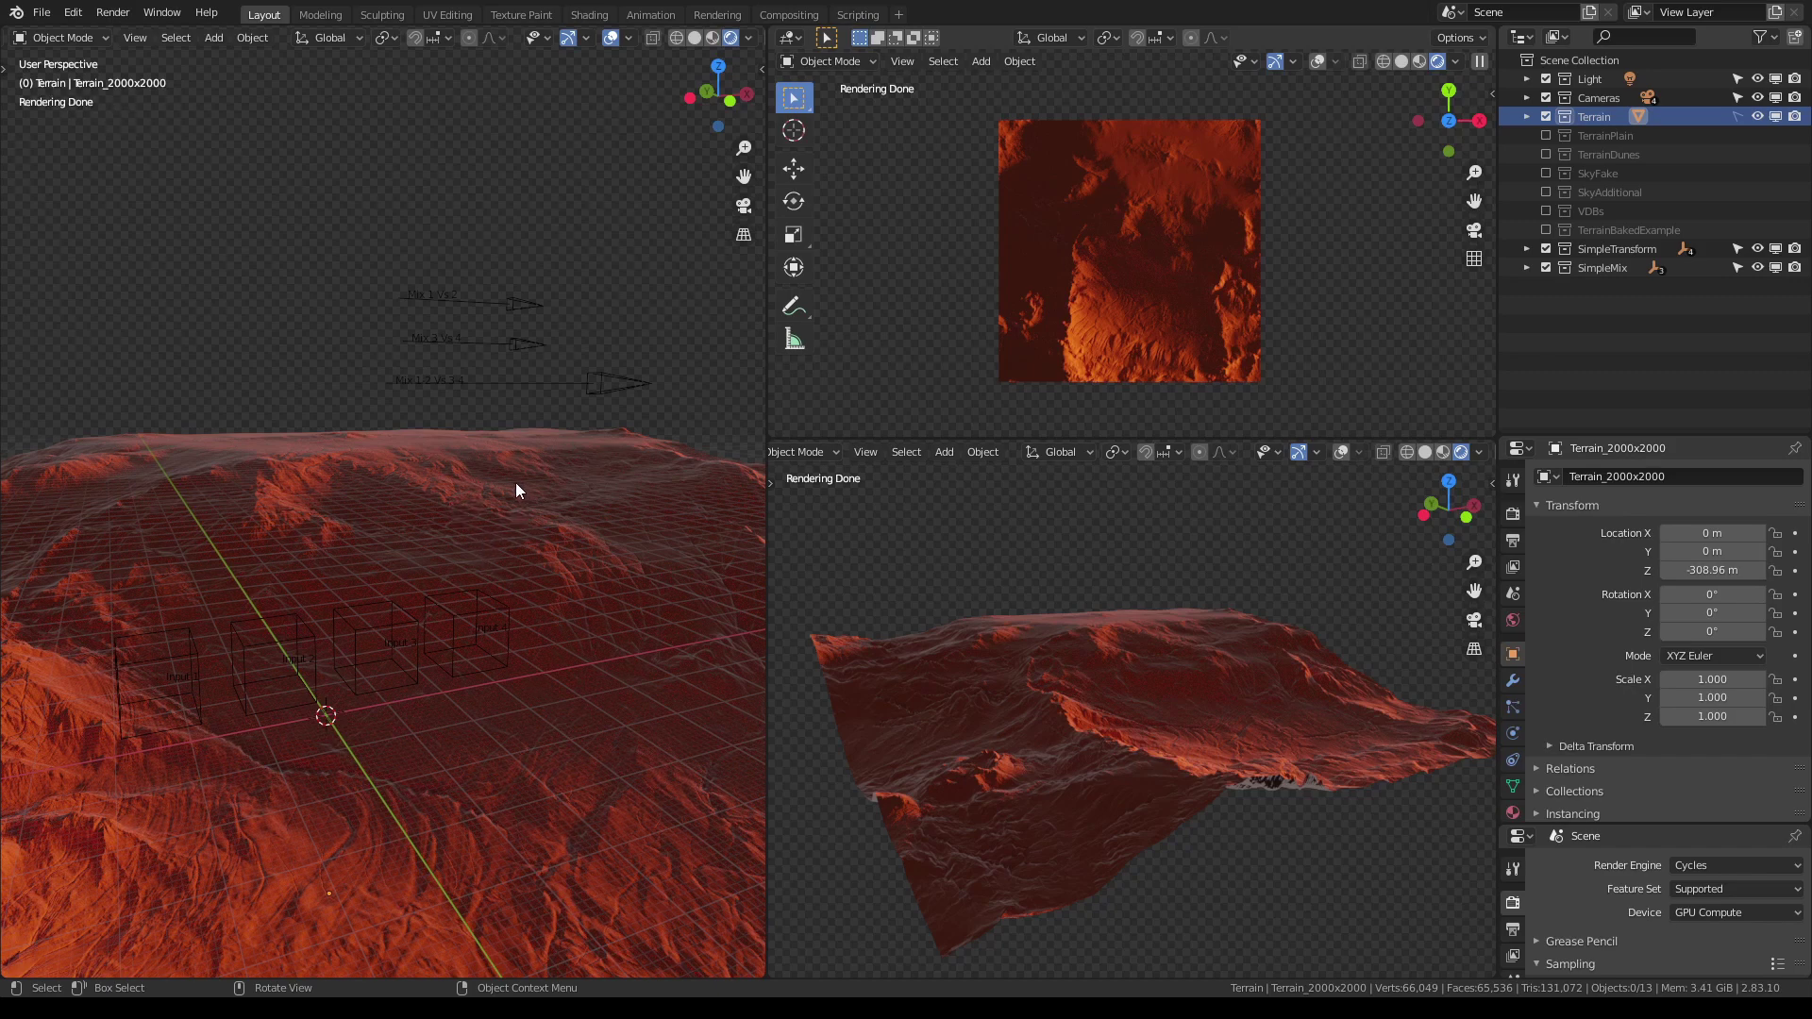
{"action": "mouse_move", "coordinate": [519, 487]}
{"action": "middle_mouse_down"}
{"action": "mouse_move", "coordinate": [534, 487]}
{"action": "mouse_move", "coordinate": [506, 473]}
{"action": "middle_mouse_up"}
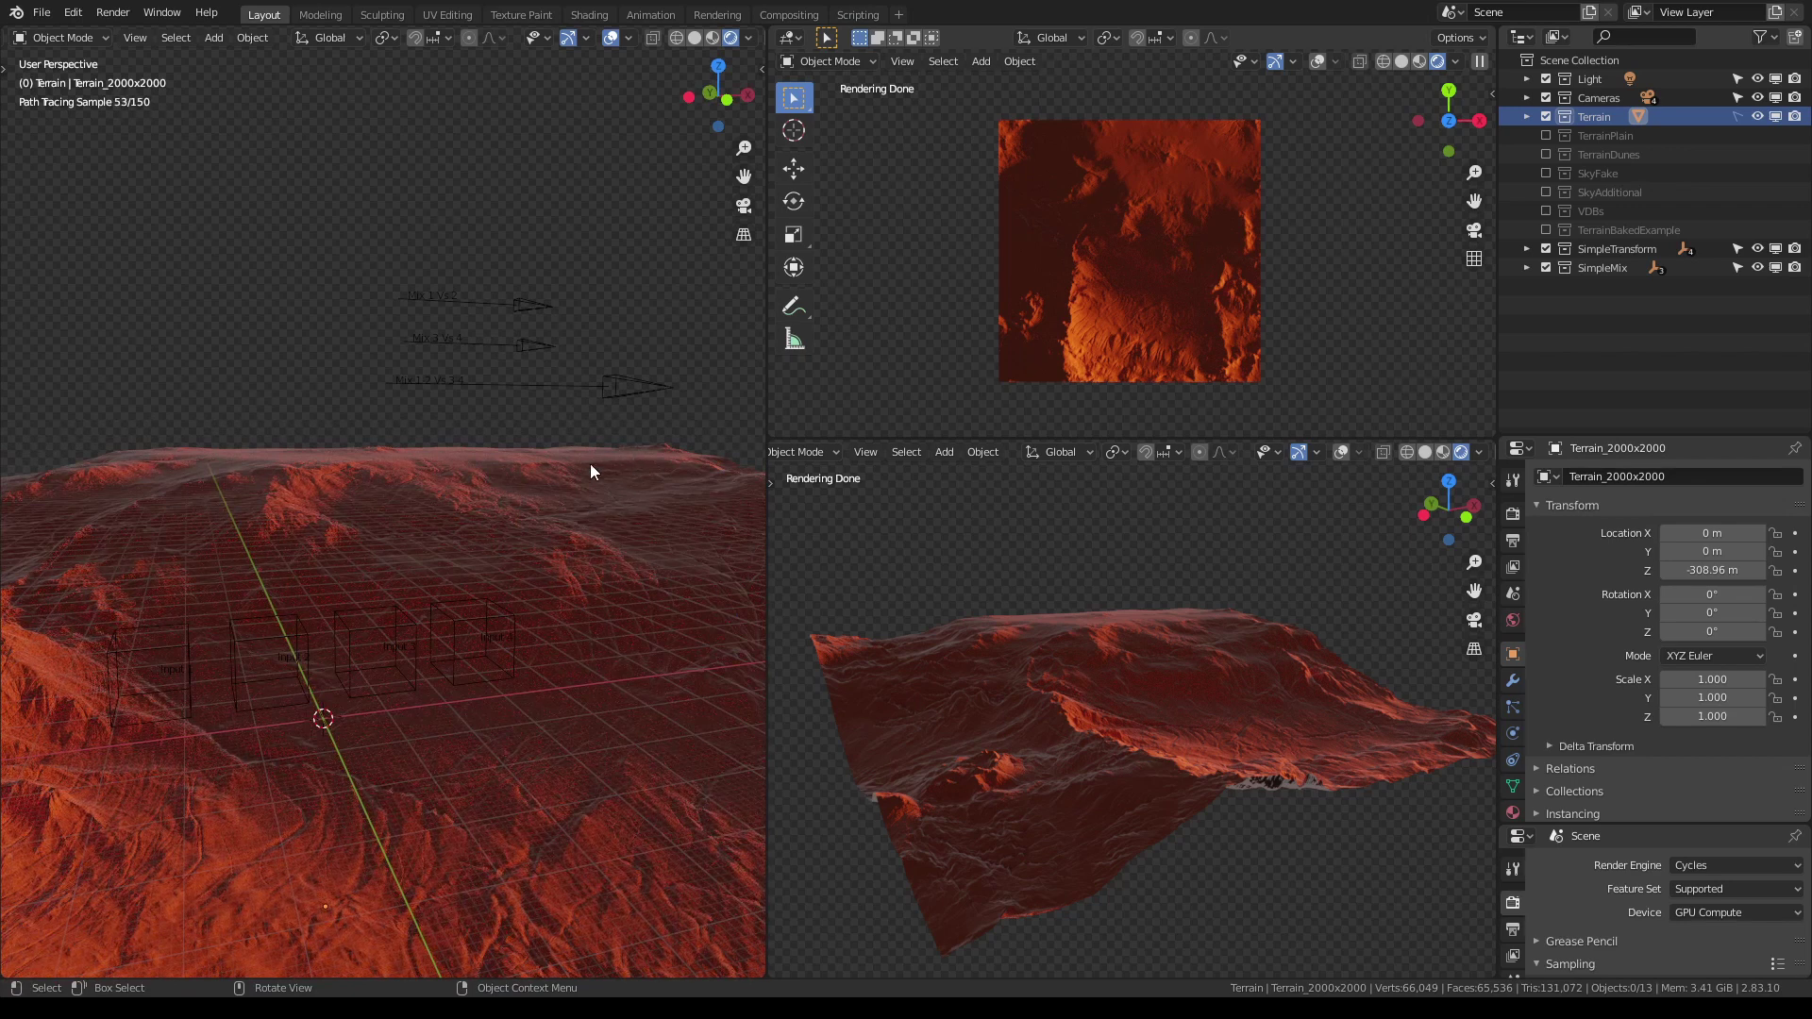
{"action": "left_click", "coordinate": [167, 653]}
{"action": "left_click", "coordinate": [242, 638]}
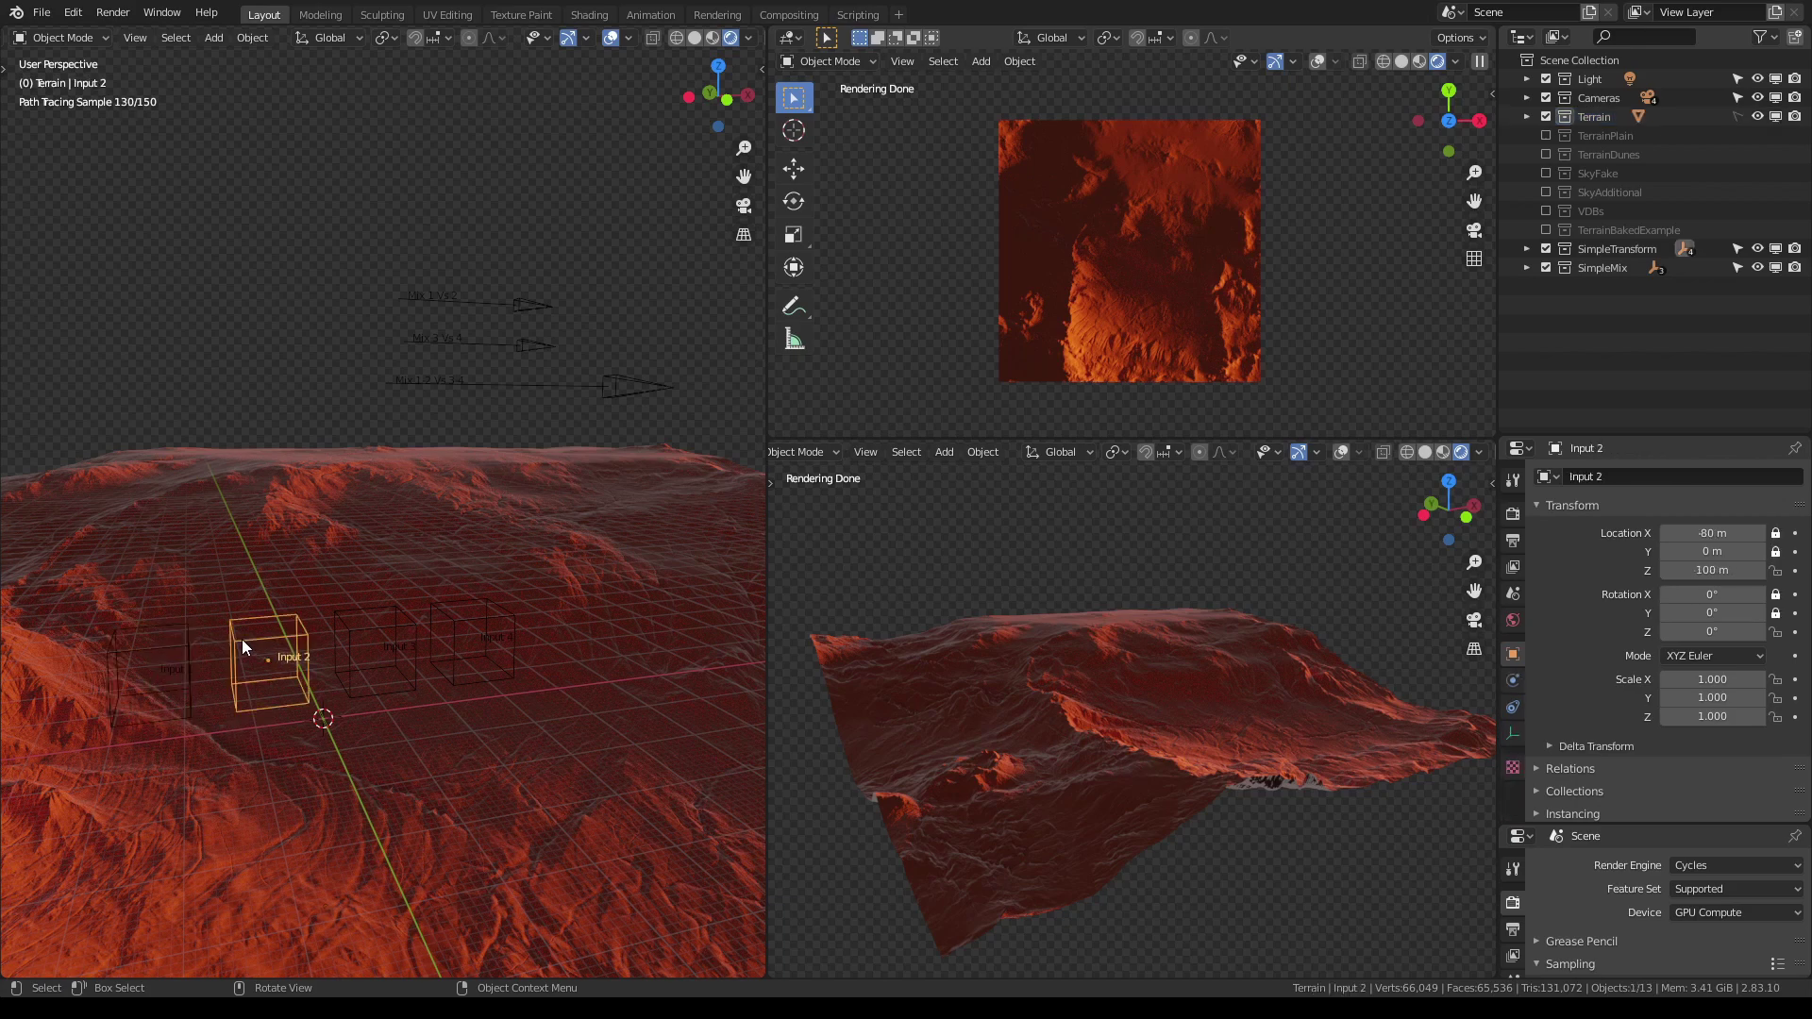
{"action": "left_click", "coordinate": [392, 633]}
{"action": "left_click", "coordinate": [468, 627]}
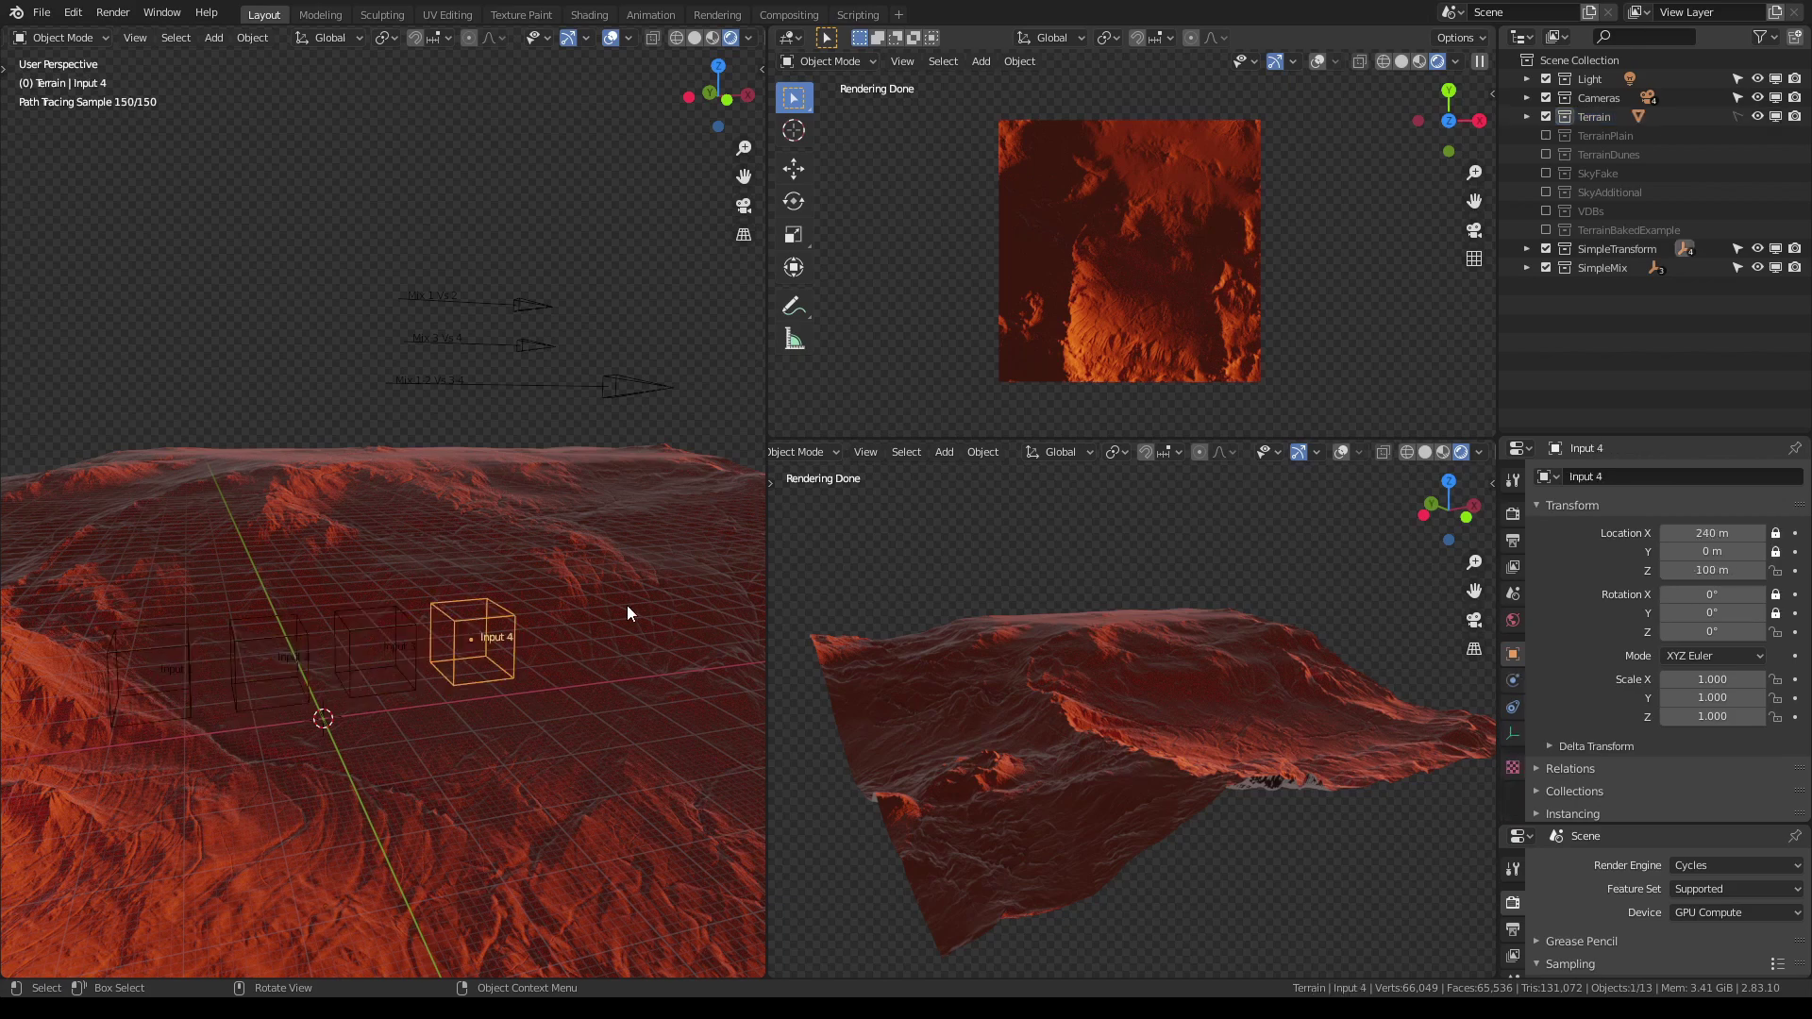
{"action": "left_click", "coordinate": [152, 651]}
{"action": "left_click", "coordinate": [276, 640]}
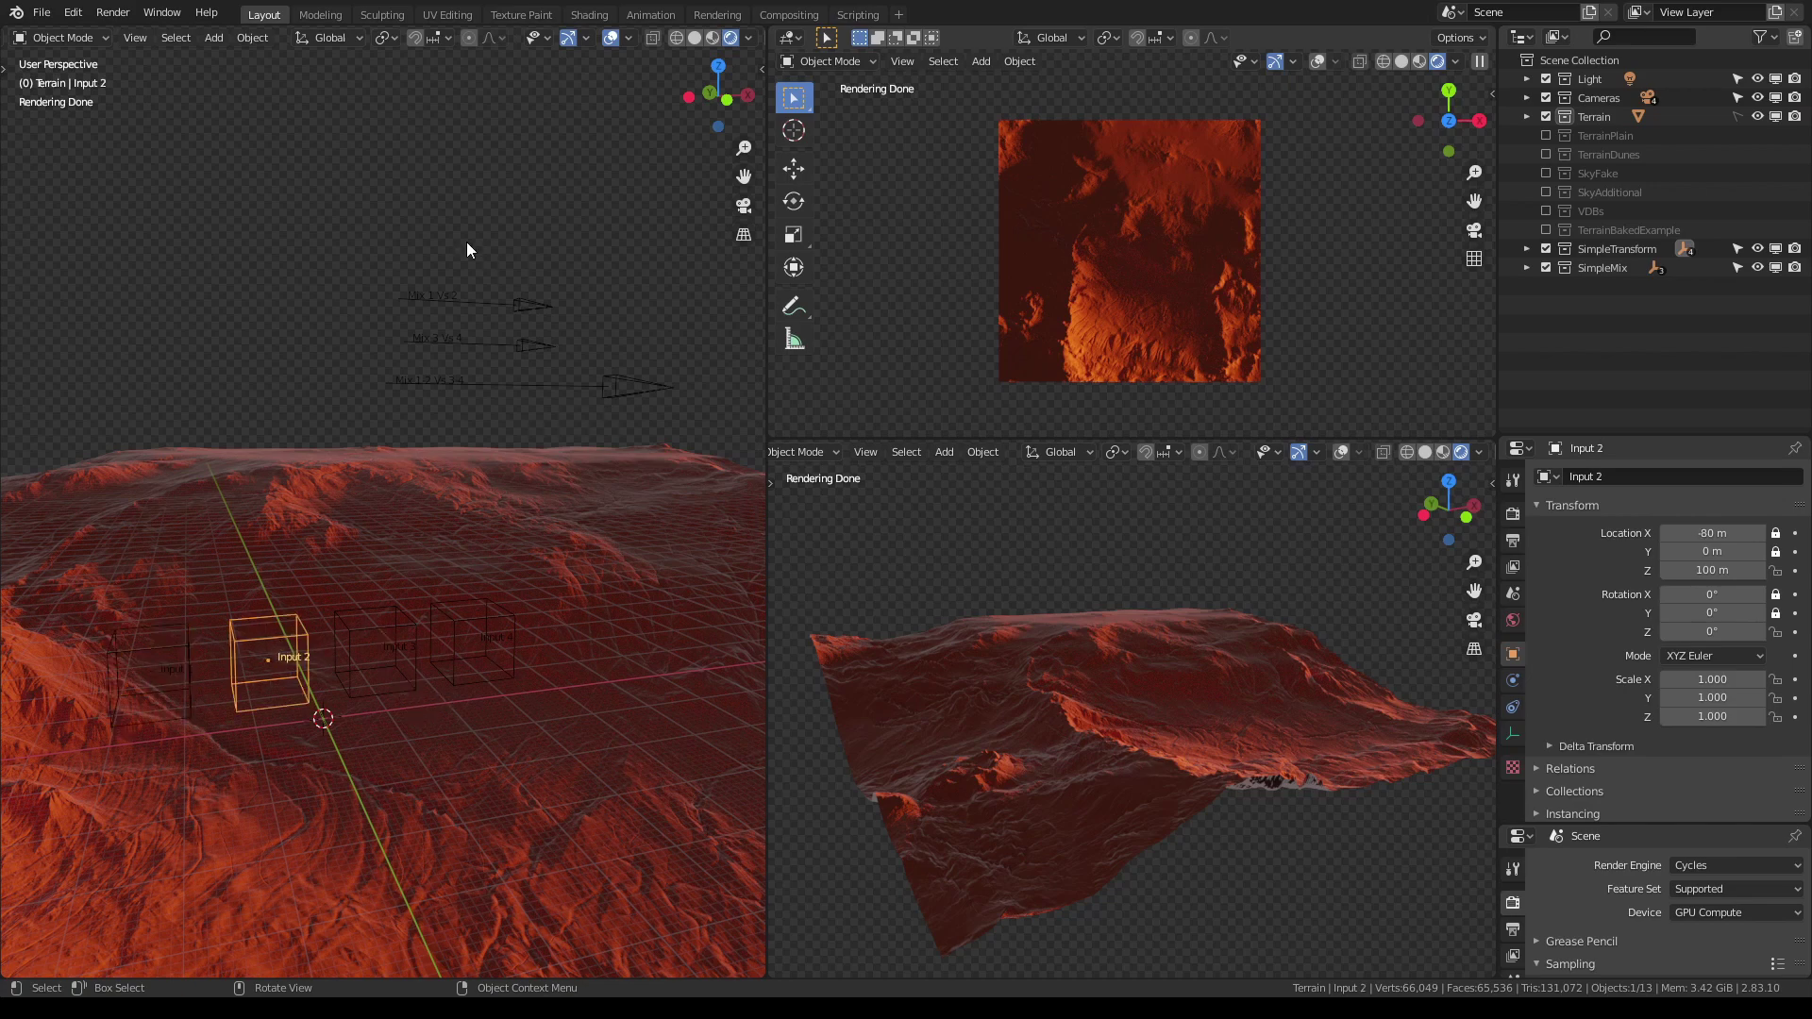
{"action": "left_click", "coordinate": [429, 296]}
{"action": "left_click", "coordinate": [444, 341]}
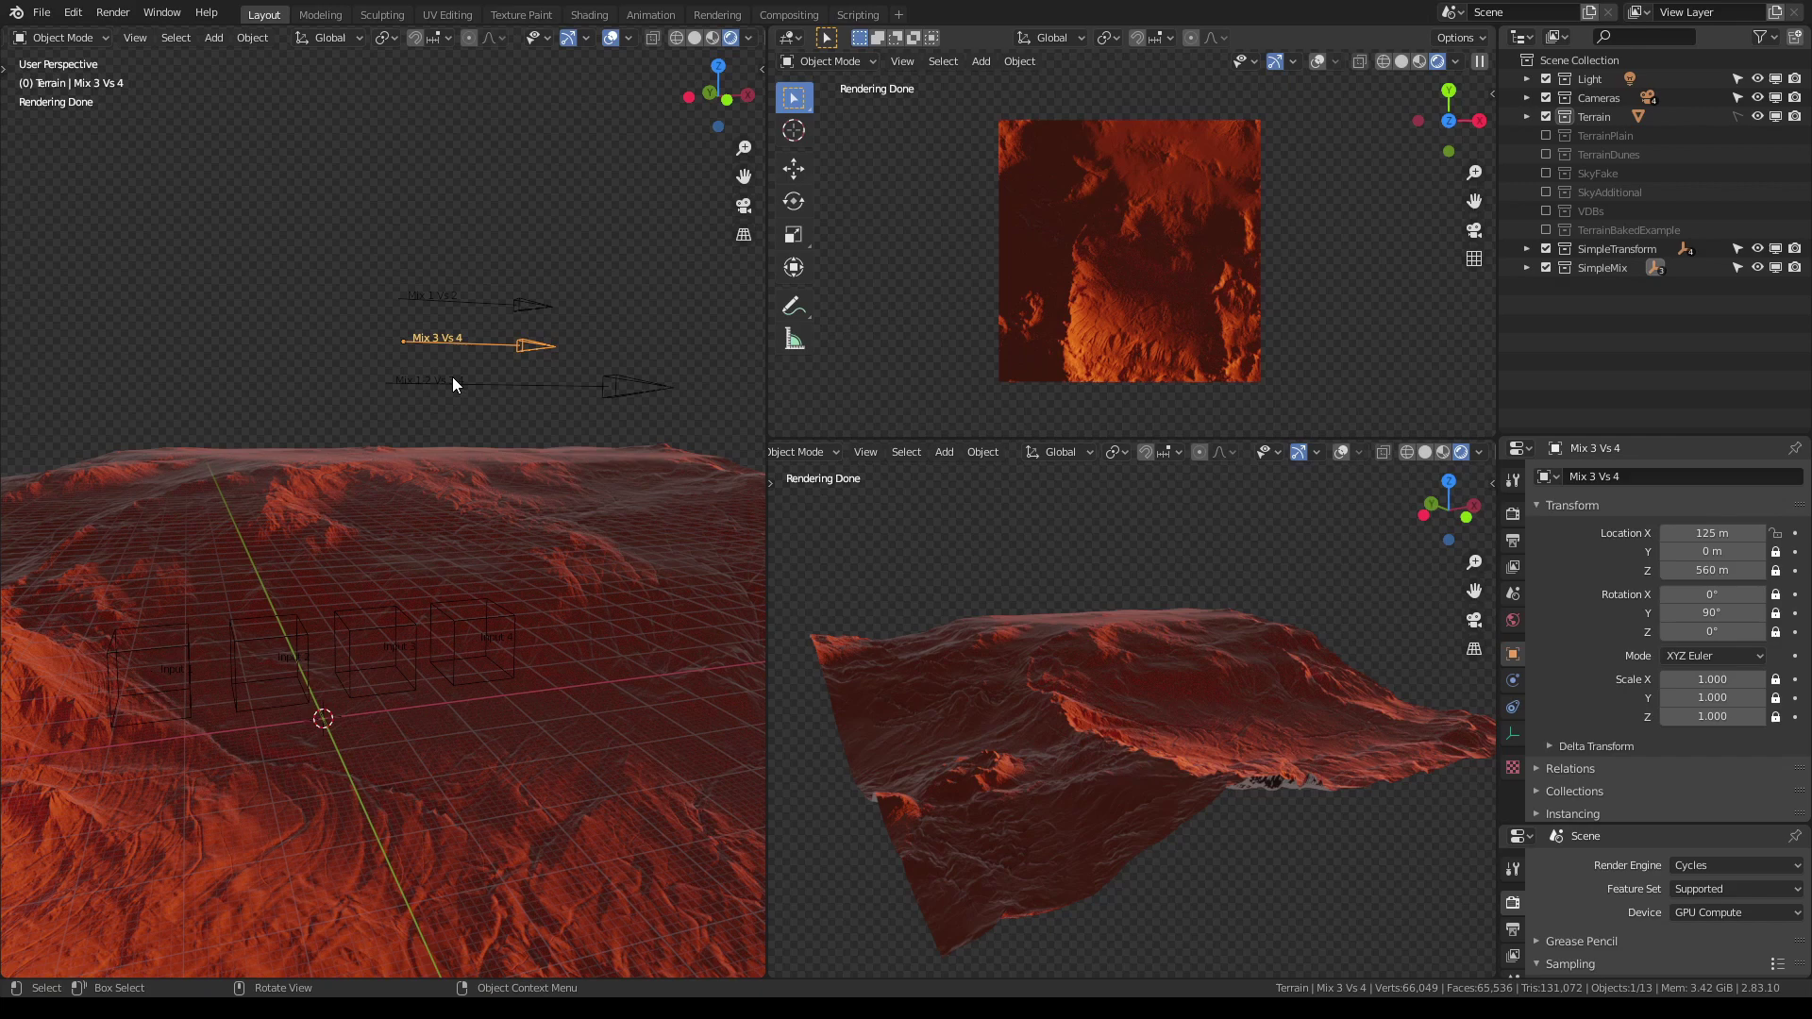
{"action": "left_click", "coordinate": [453, 382]}
{"action": "left_click", "coordinate": [463, 312]}
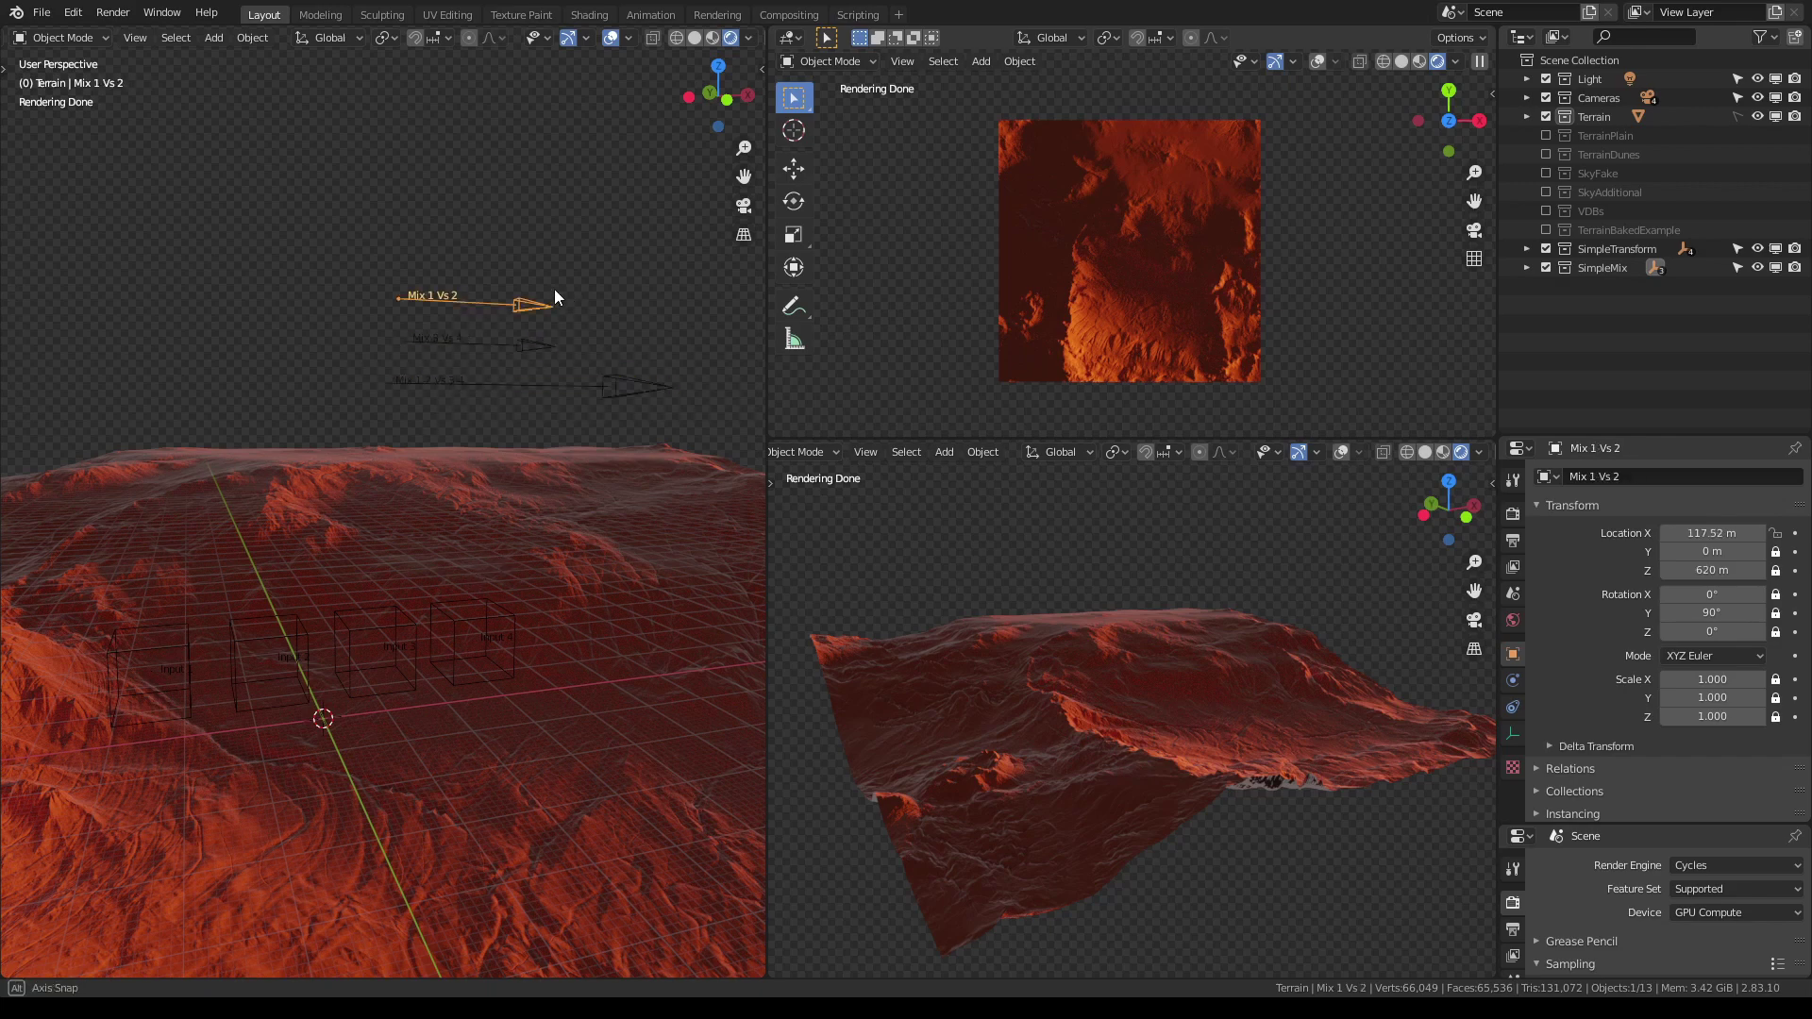
{"action": "middle_click_drag", "start_coordinate": [554, 288], "coordinate": [547, 302]}
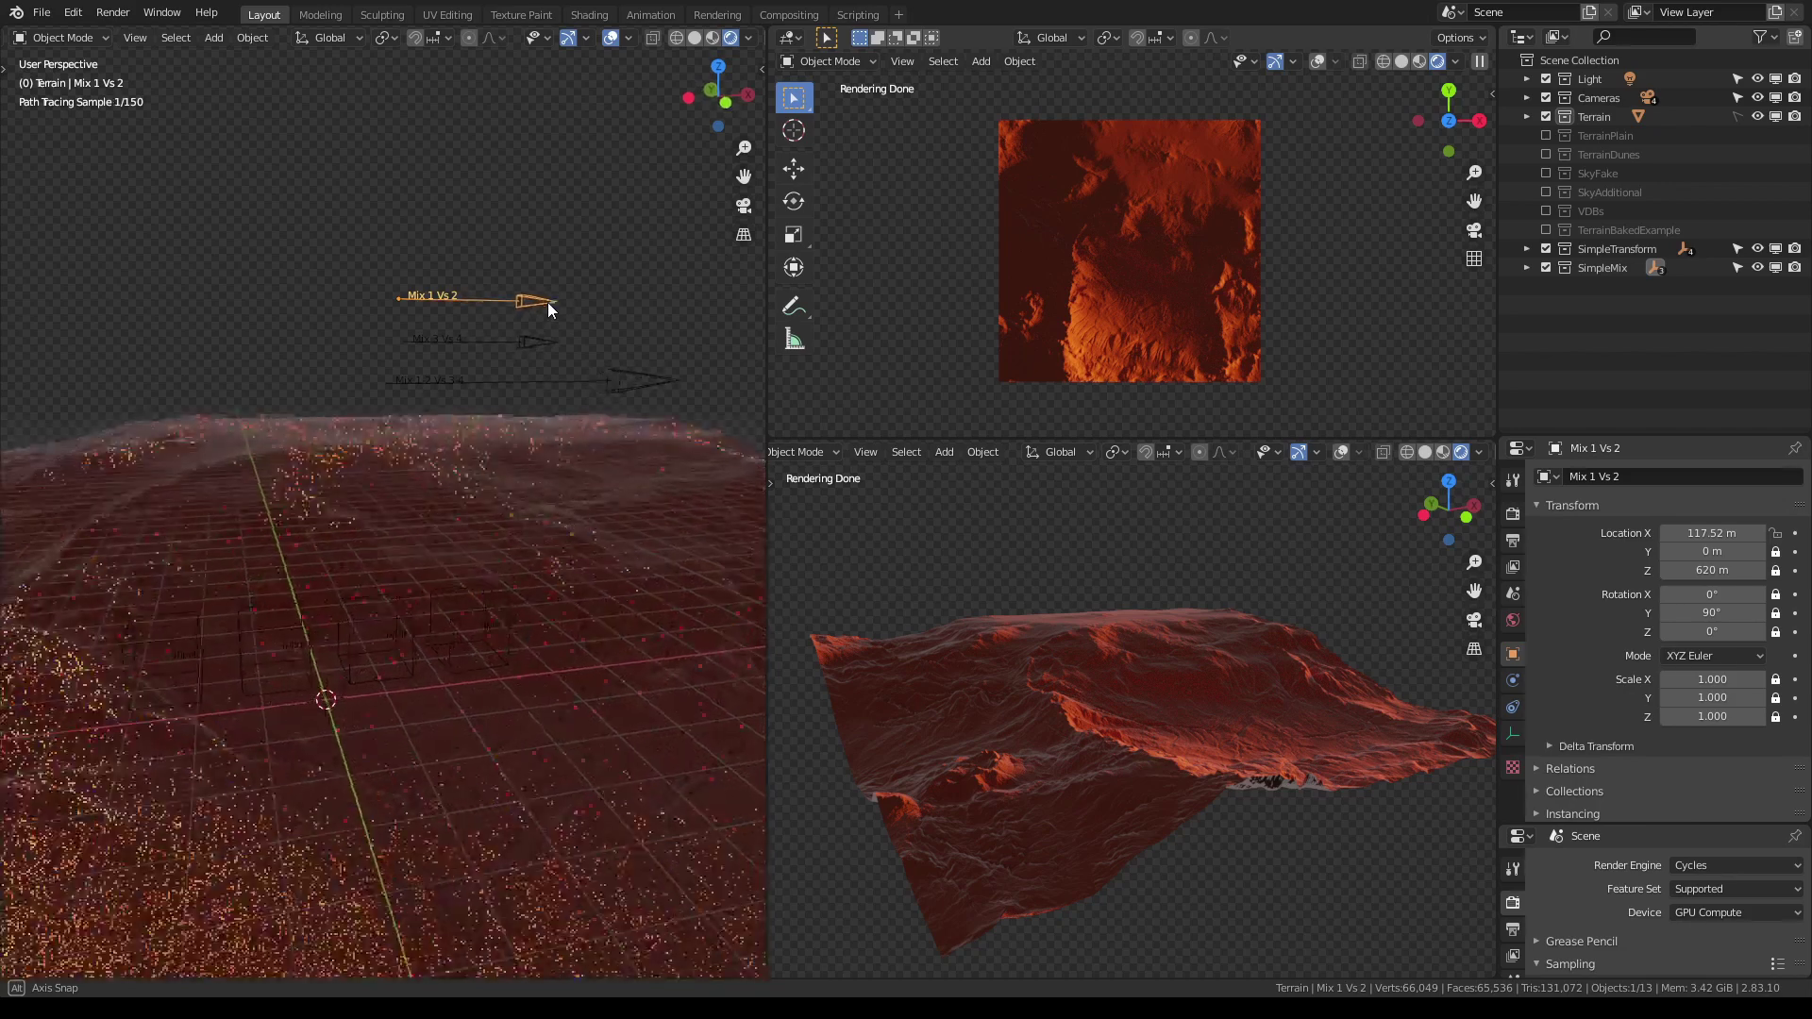
Move the Mix 1-2 Vs 3-4 arrow along X to about 171 m to change the terrain blend
{"action": "left_click", "coordinate": [473, 393]}
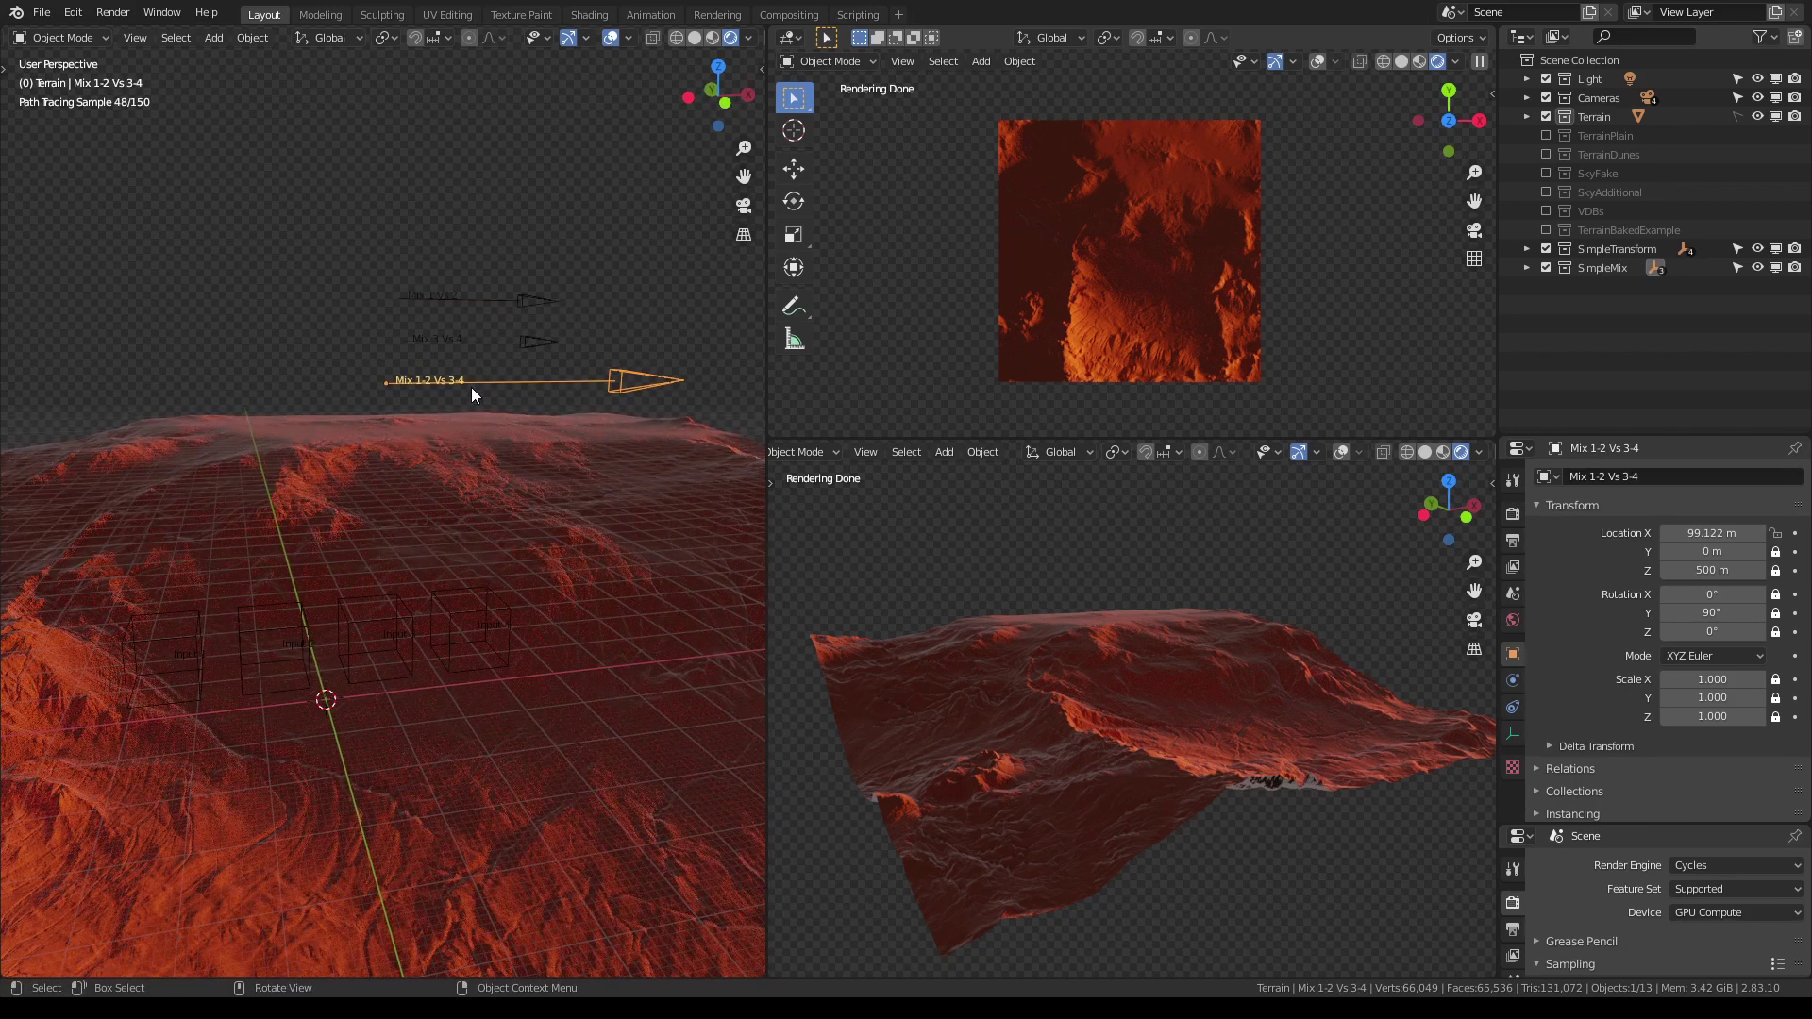
{"action": "key", "text": "g"}
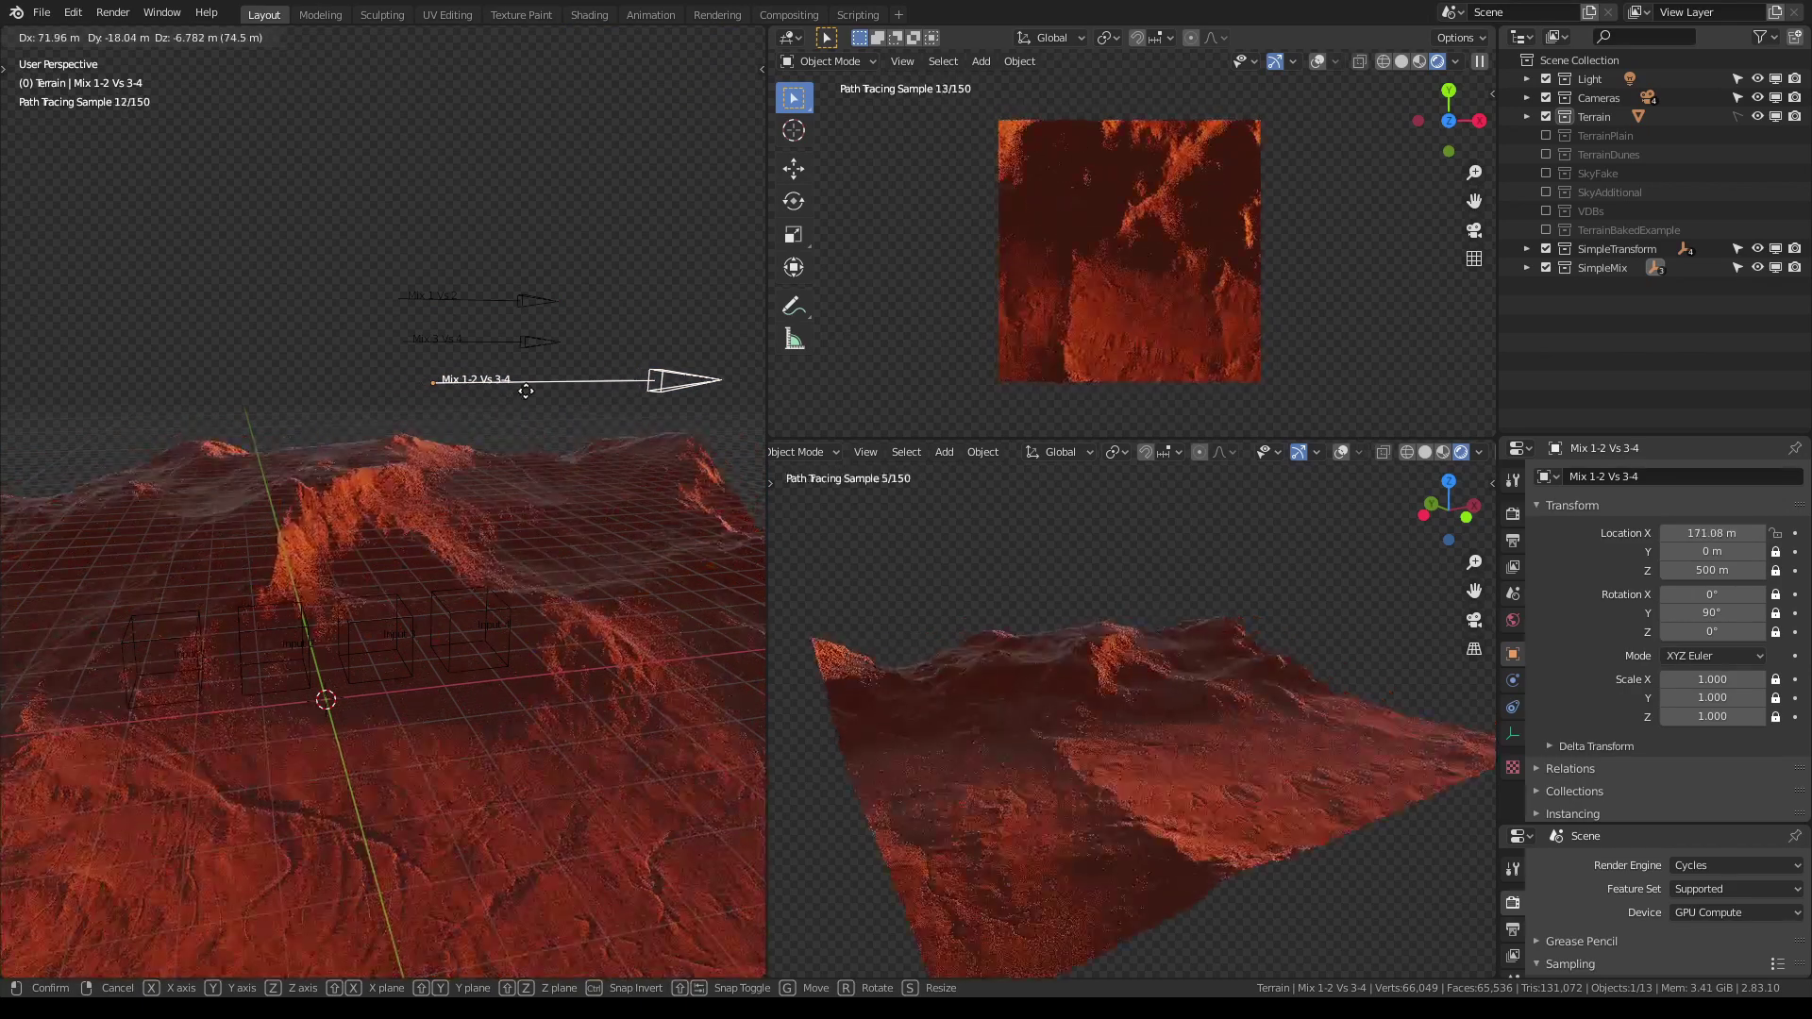
{"action": "left_click", "coordinate": [526, 390]}
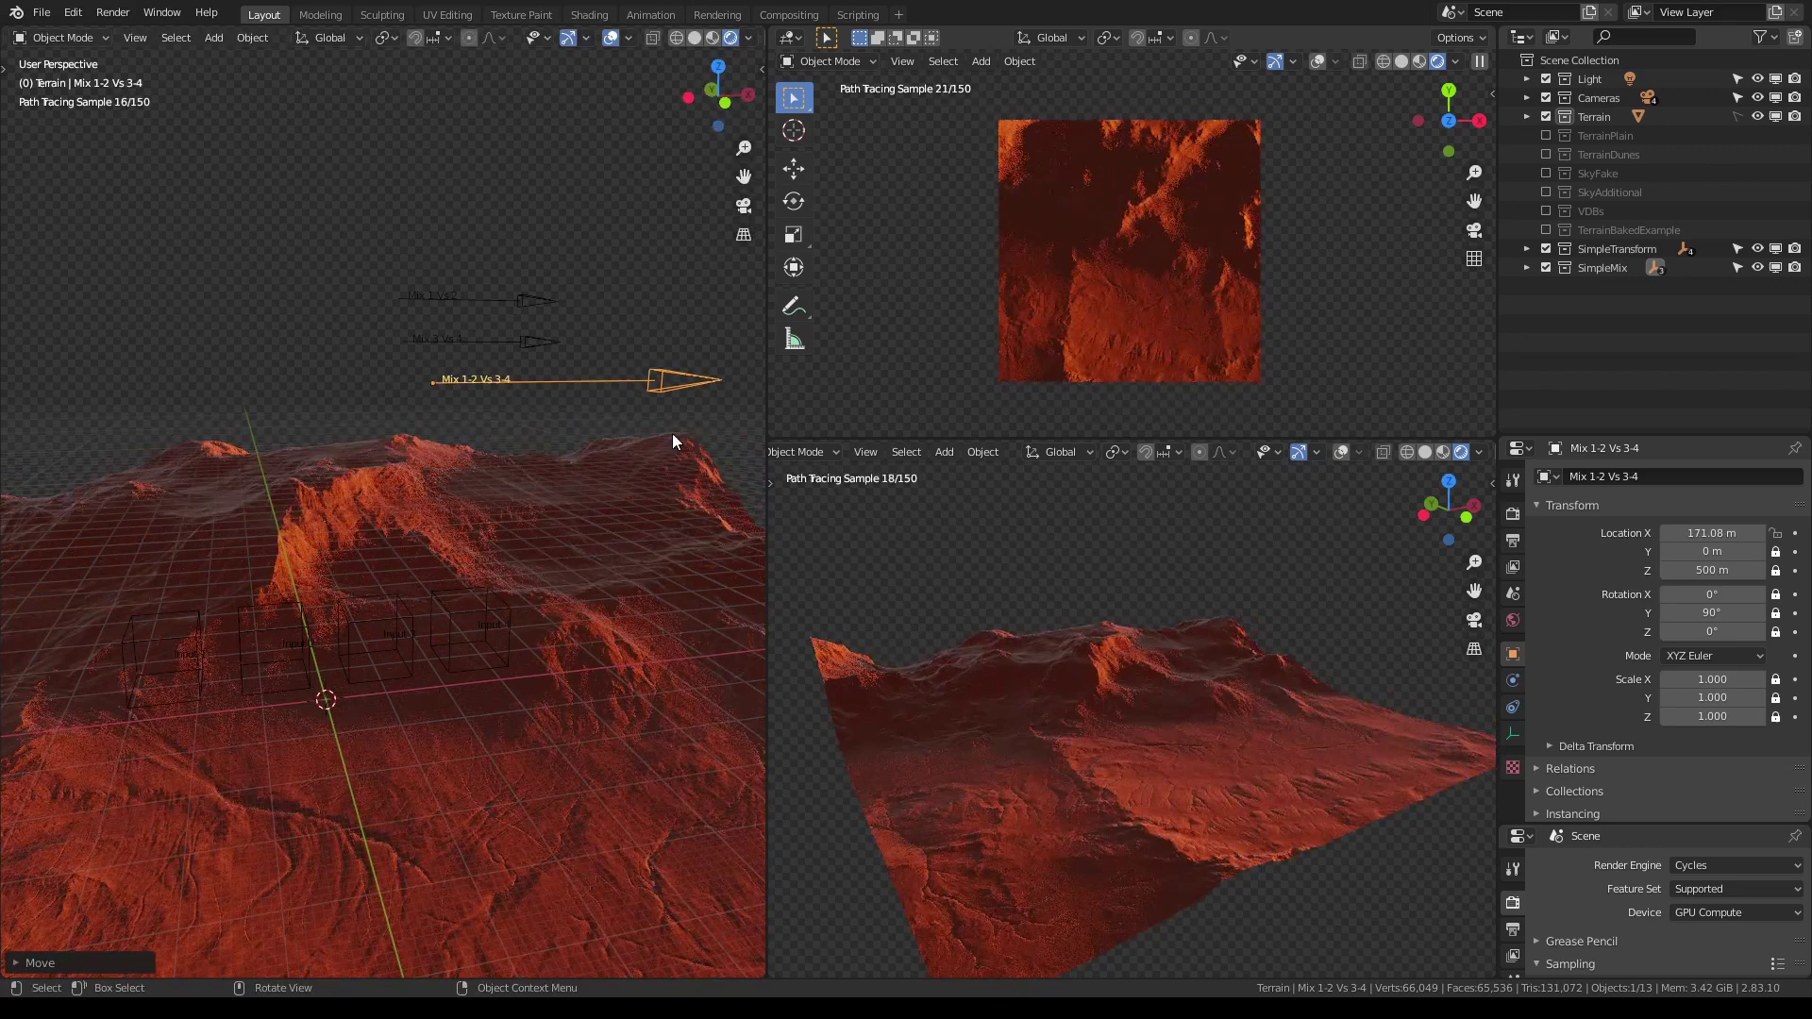
Move the Mix 1 Vs 2 arrow along X to about 257.5 m
{"action": "left_click", "coordinate": [468, 296]}
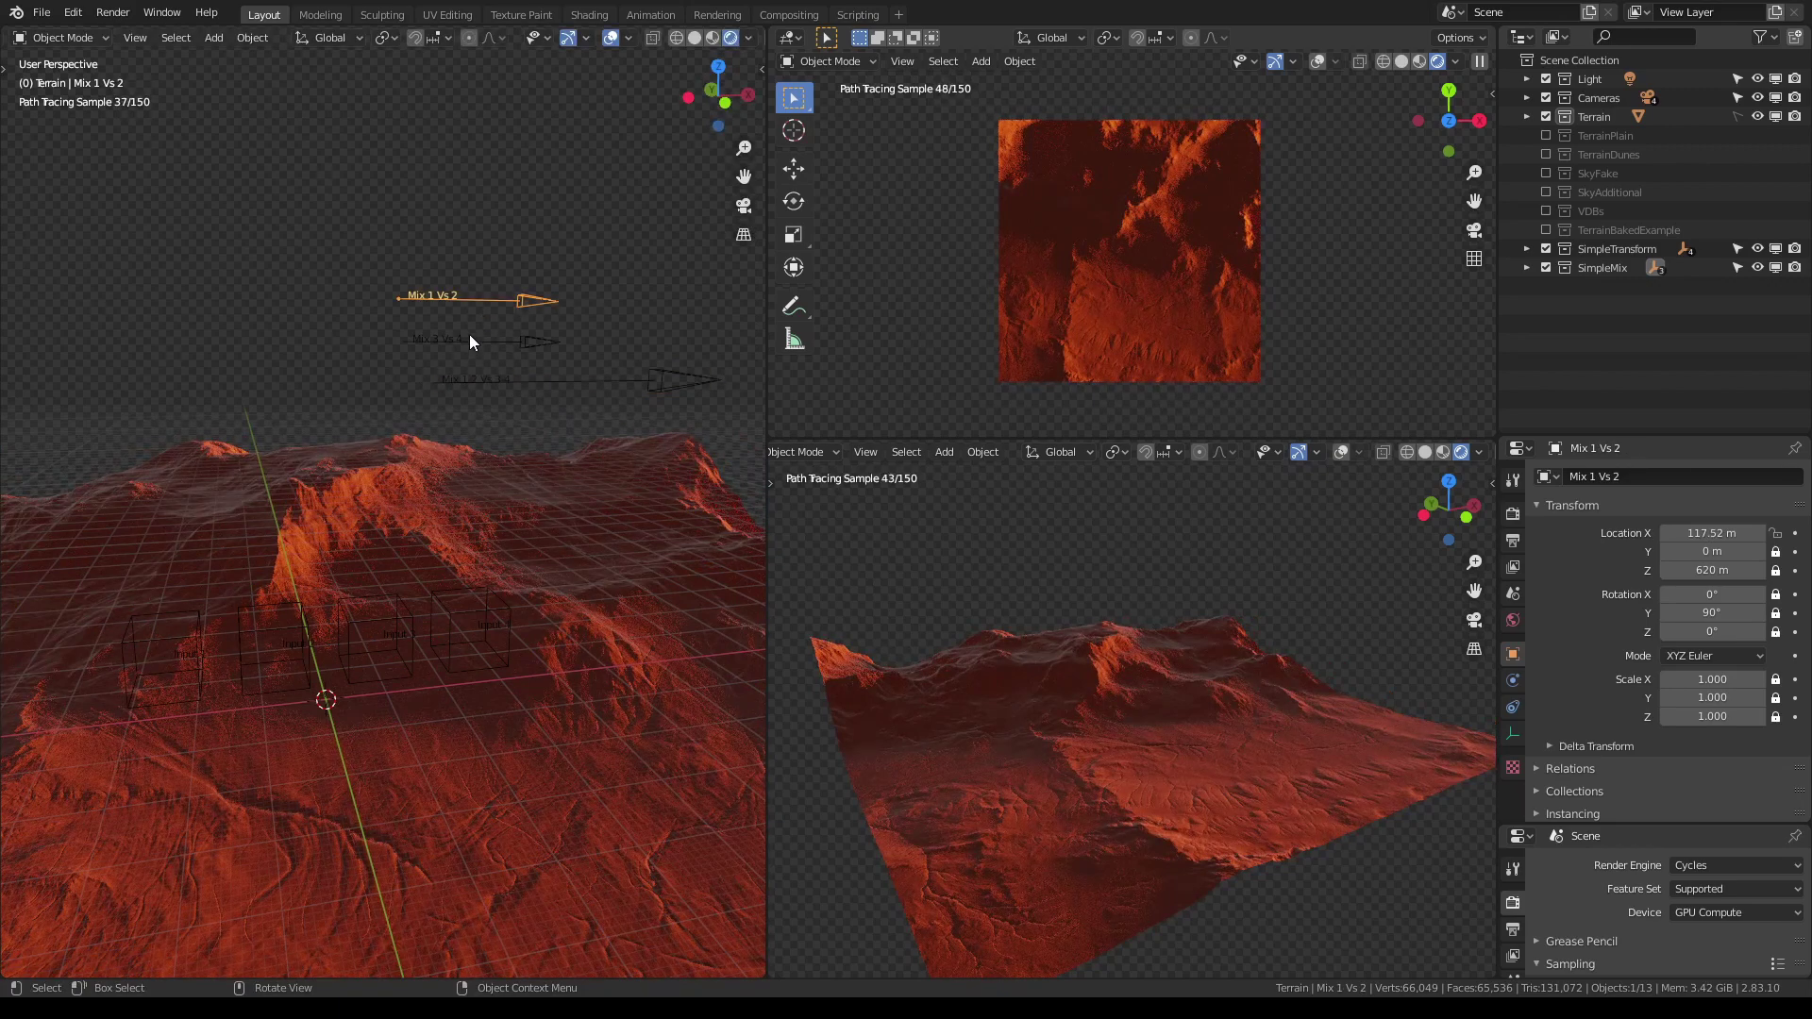
{"action": "left_click", "coordinate": [466, 337]}
{"action": "left_click", "coordinate": [445, 297]}
{"action": "left_click", "coordinate": [461, 343]}
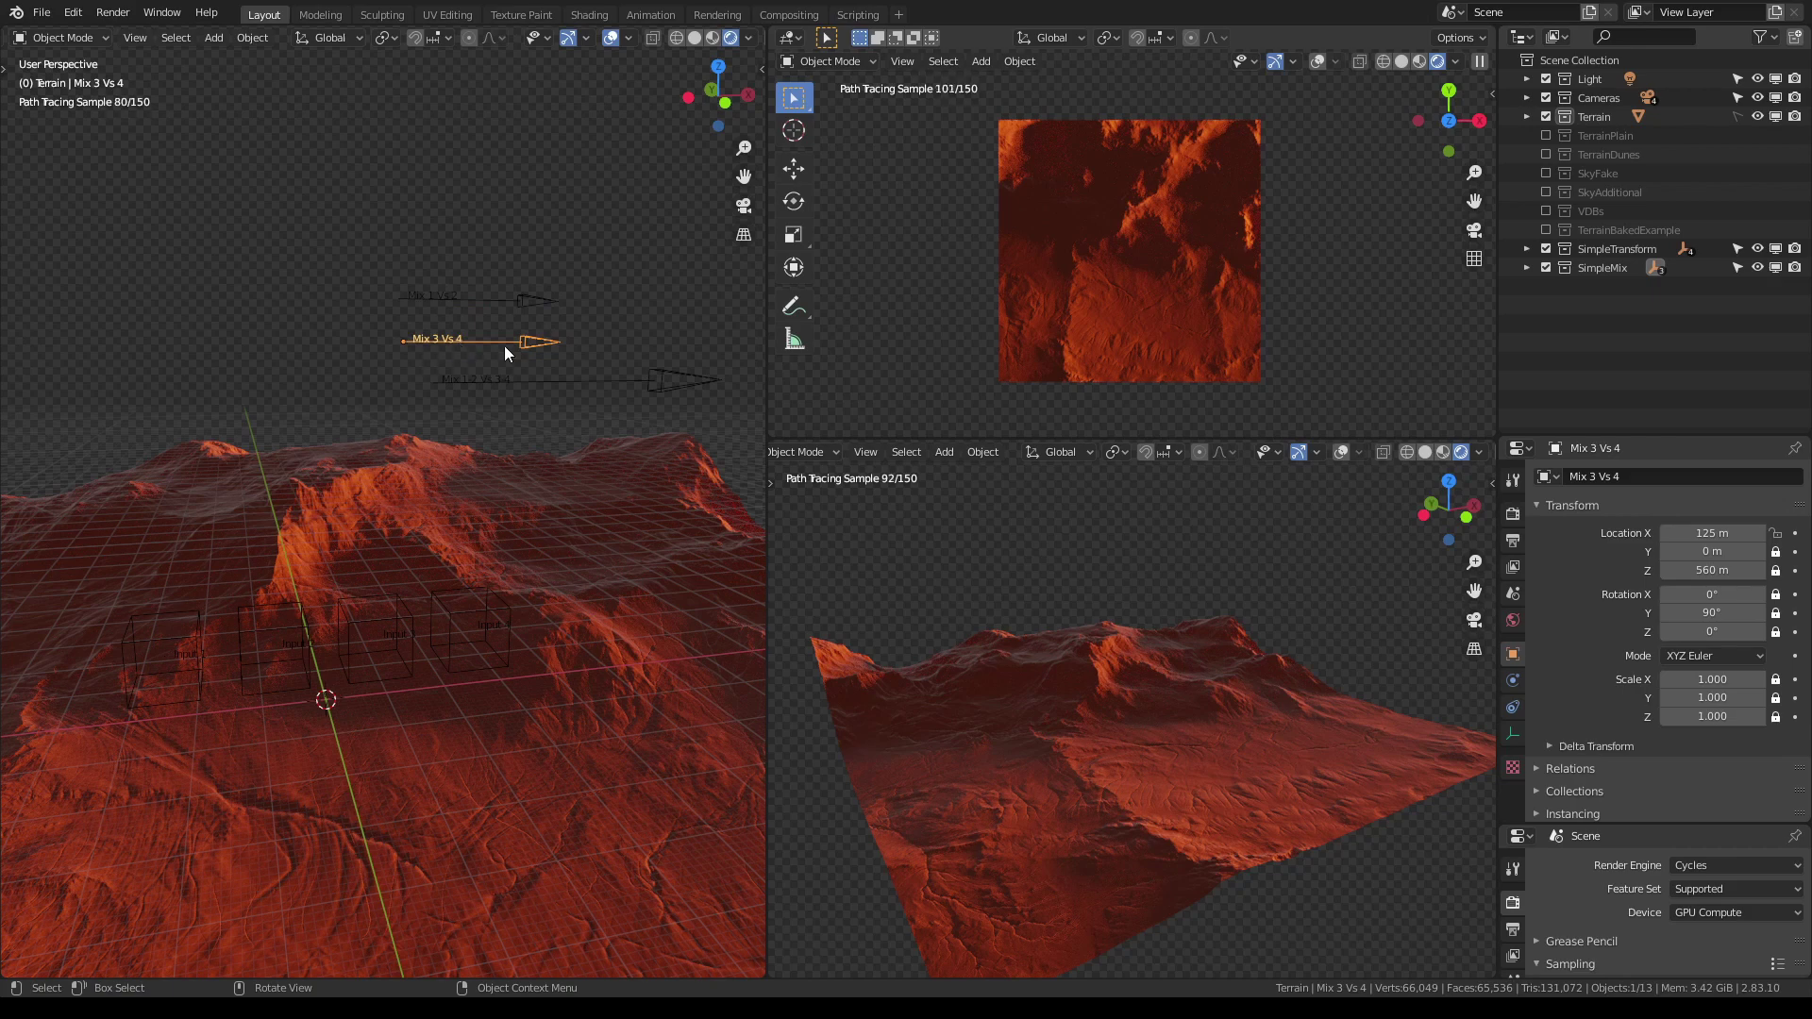
{"action": "left_click", "coordinate": [489, 310]}
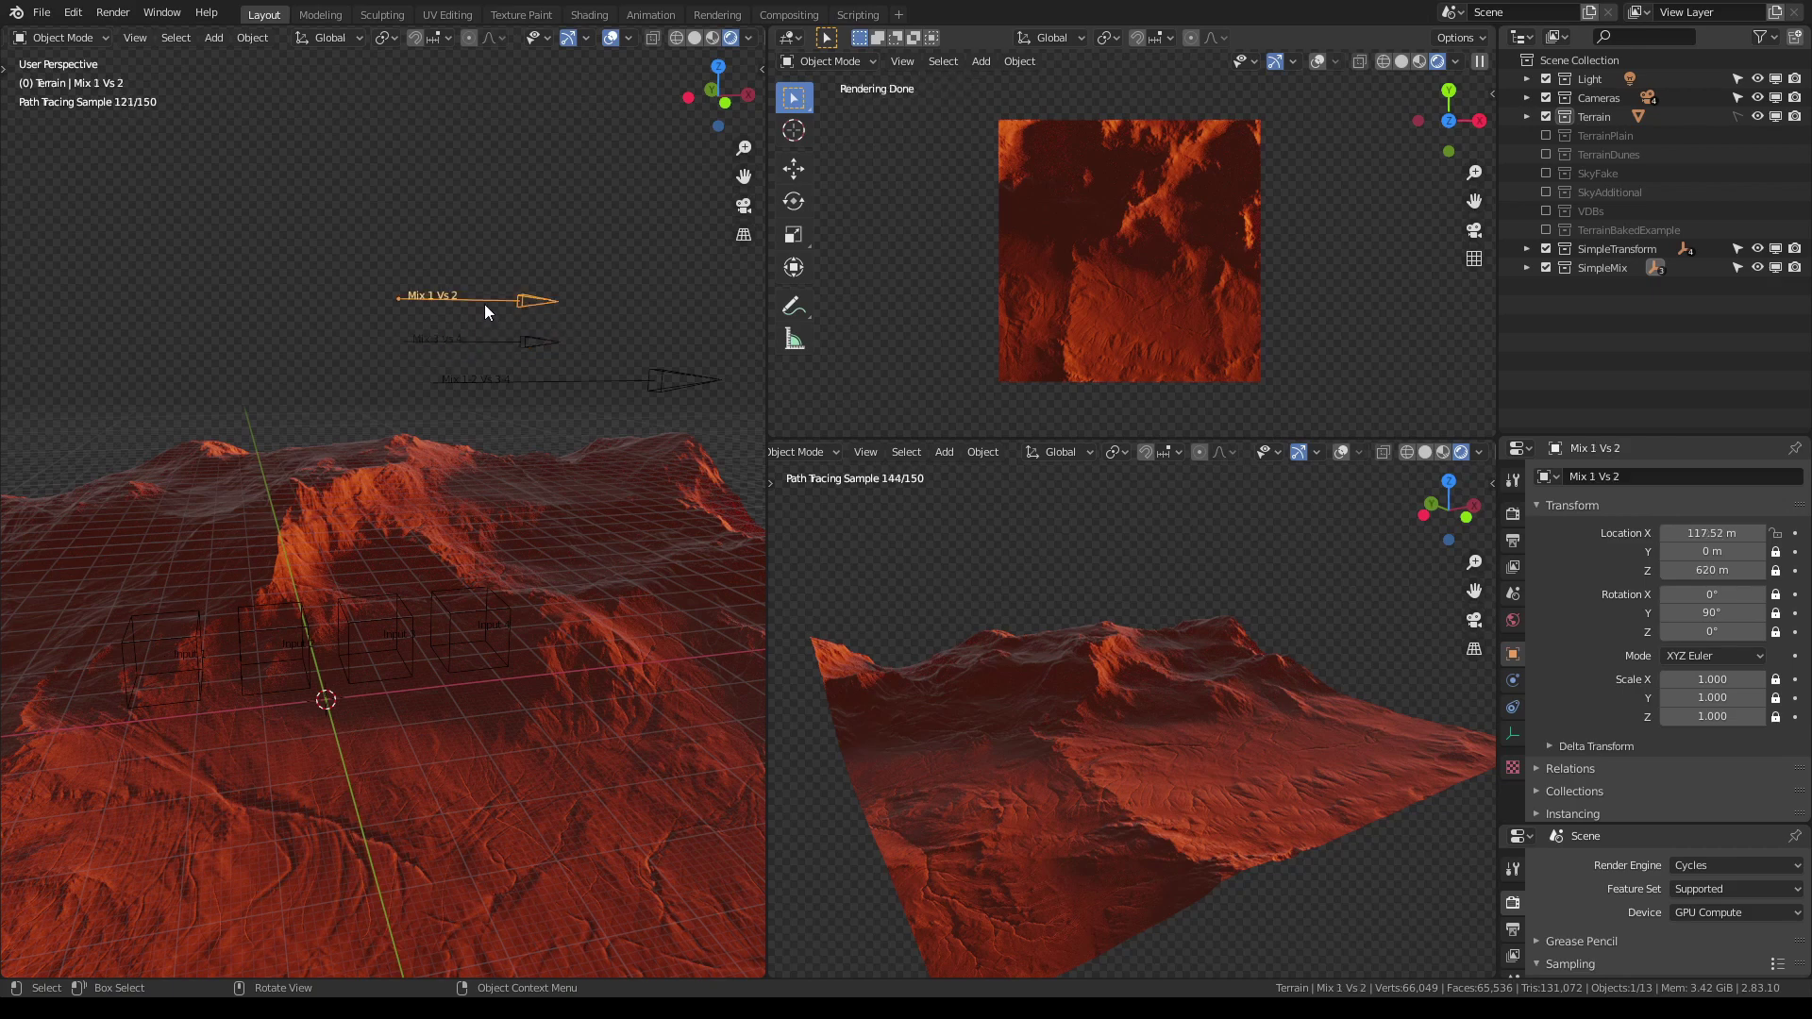
{"action": "key", "text": "g"}
{"action": "left_click", "coordinate": [585, 302]}
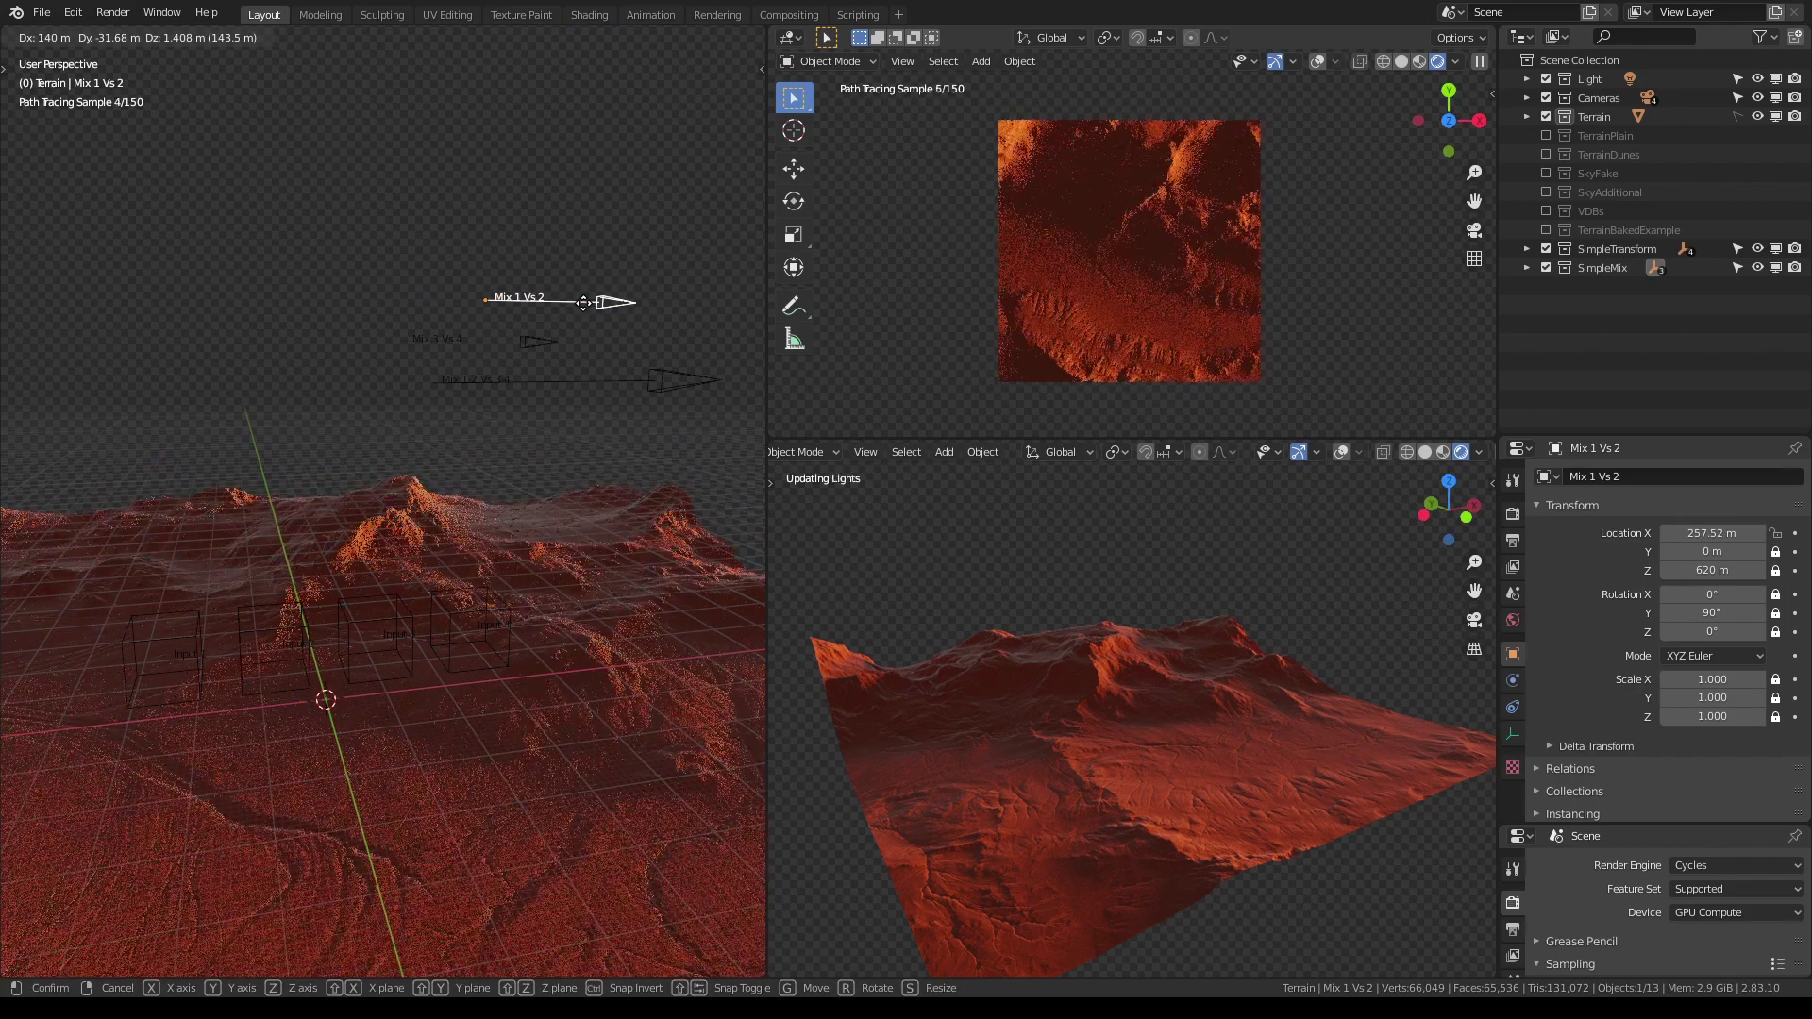
Move the Mix 3 Vs 4 arrow along X to about 196 m
{"action": "left_click", "coordinate": [507, 342]}
{"action": "key", "text": "g"}
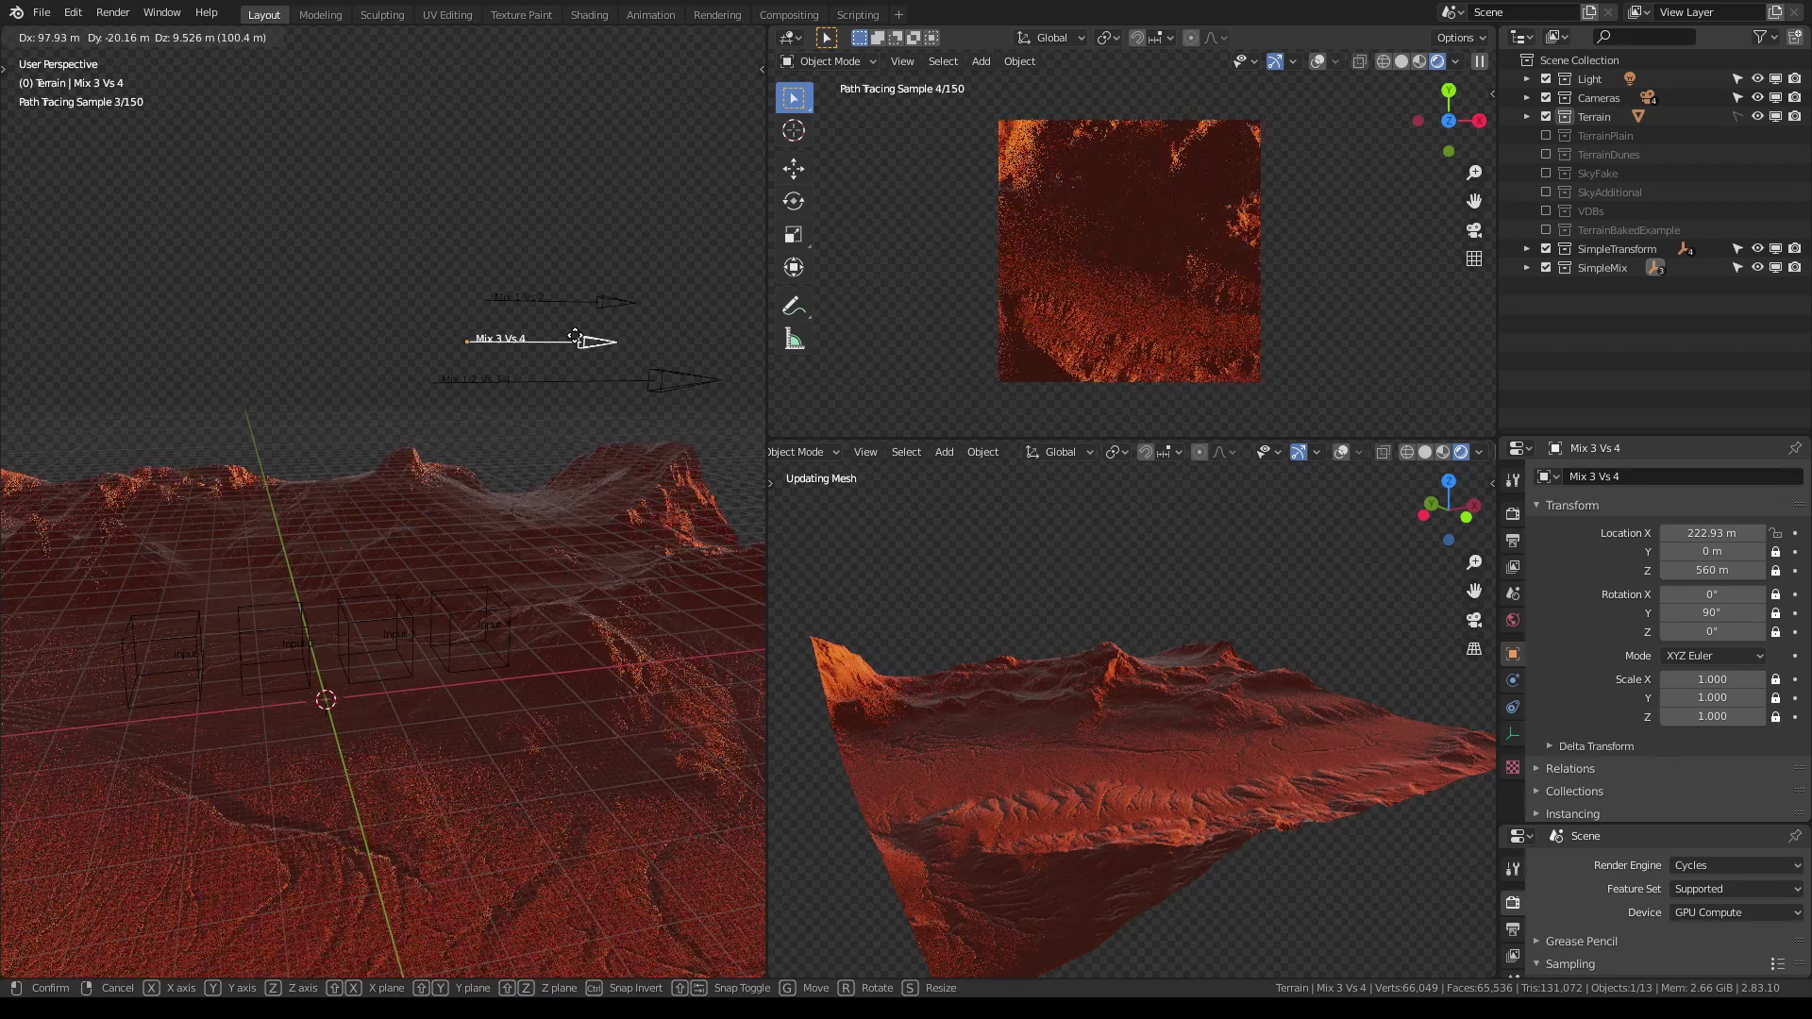
{"action": "left_click", "coordinate": [557, 342]}
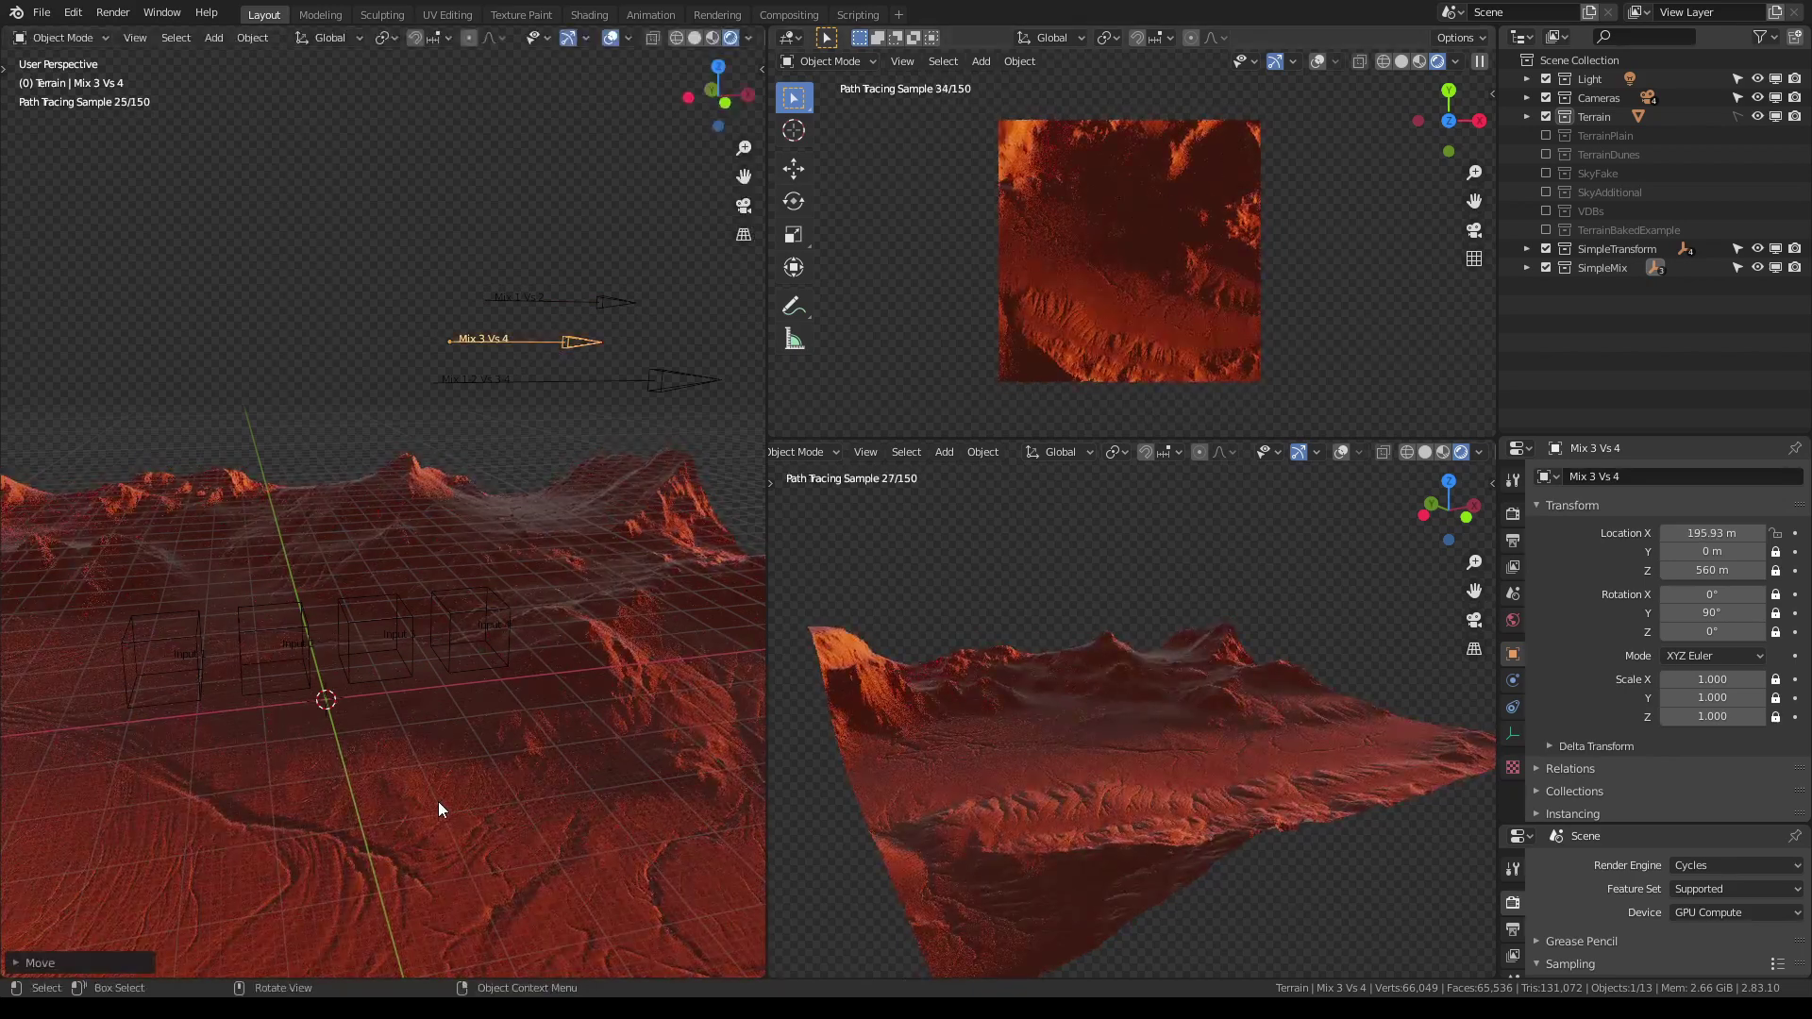
Try scaling the Input 1 box uniformly down to about 0.724, and undo the resize
{"action": "left_click", "coordinate": [192, 644]}
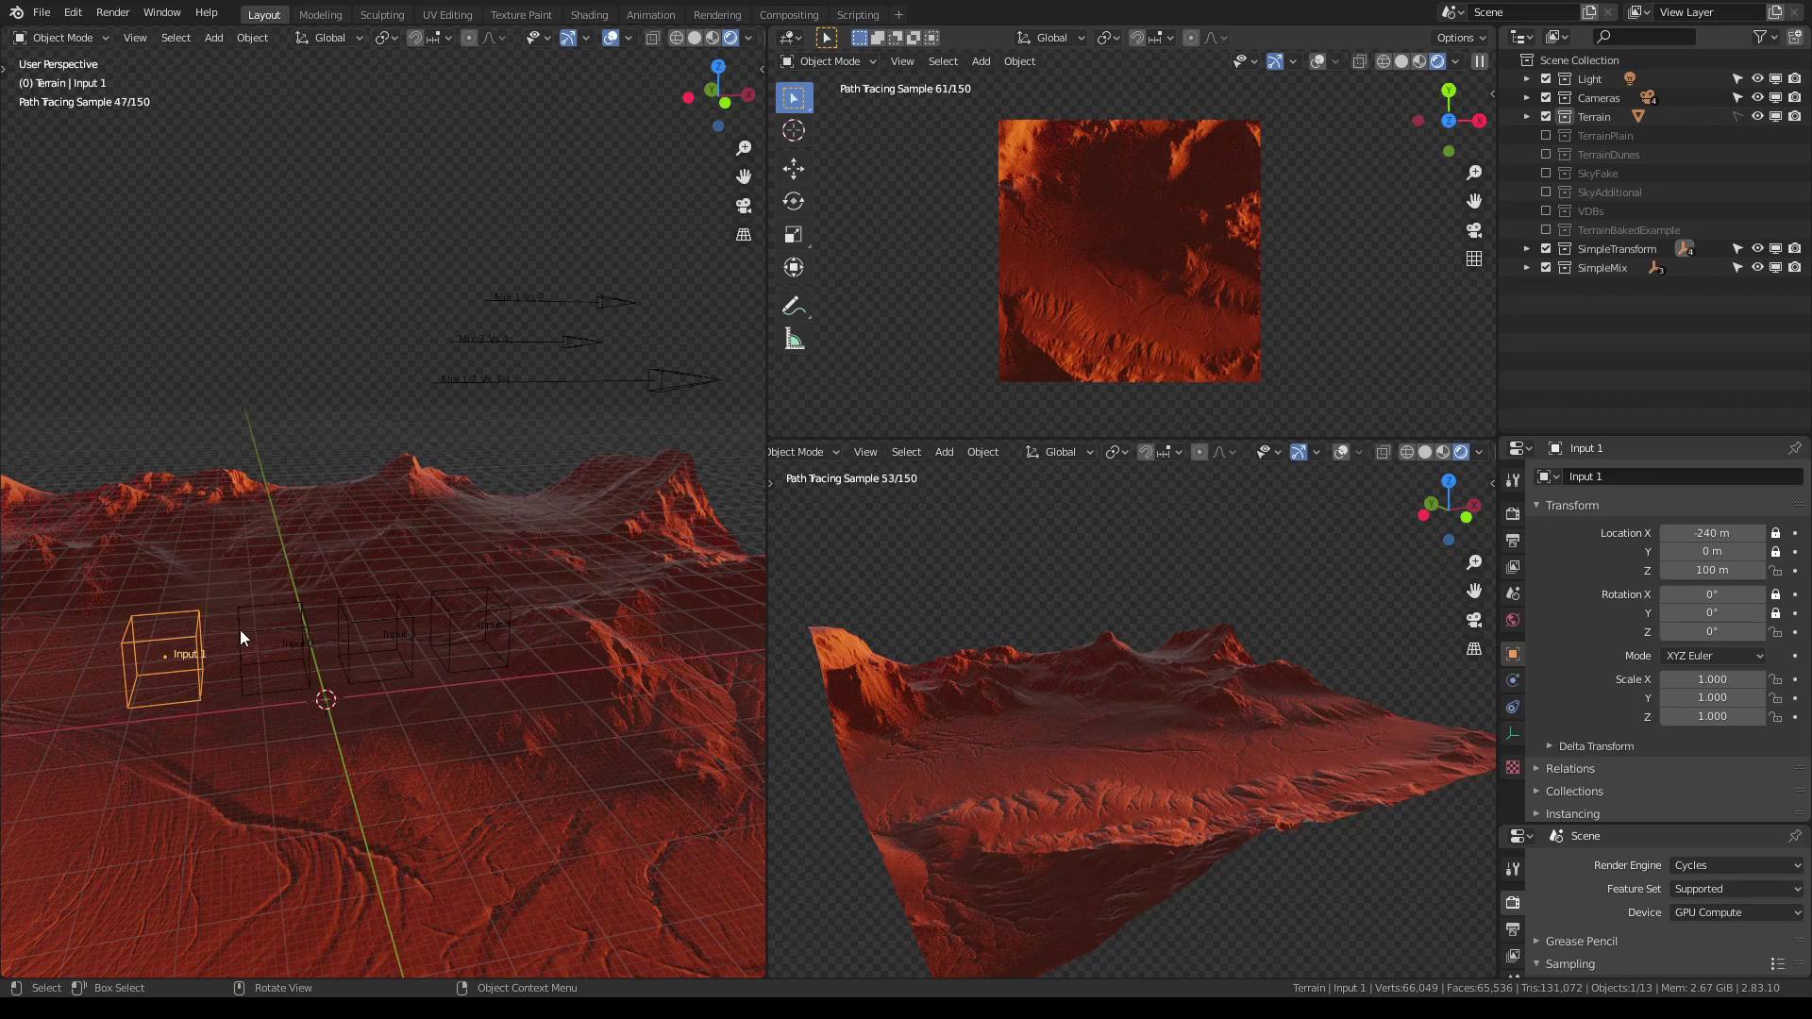
{"action": "left_click", "coordinate": [278, 642]}
{"action": "left_click", "coordinate": [387, 634]}
{"action": "left_click", "coordinate": [471, 628]}
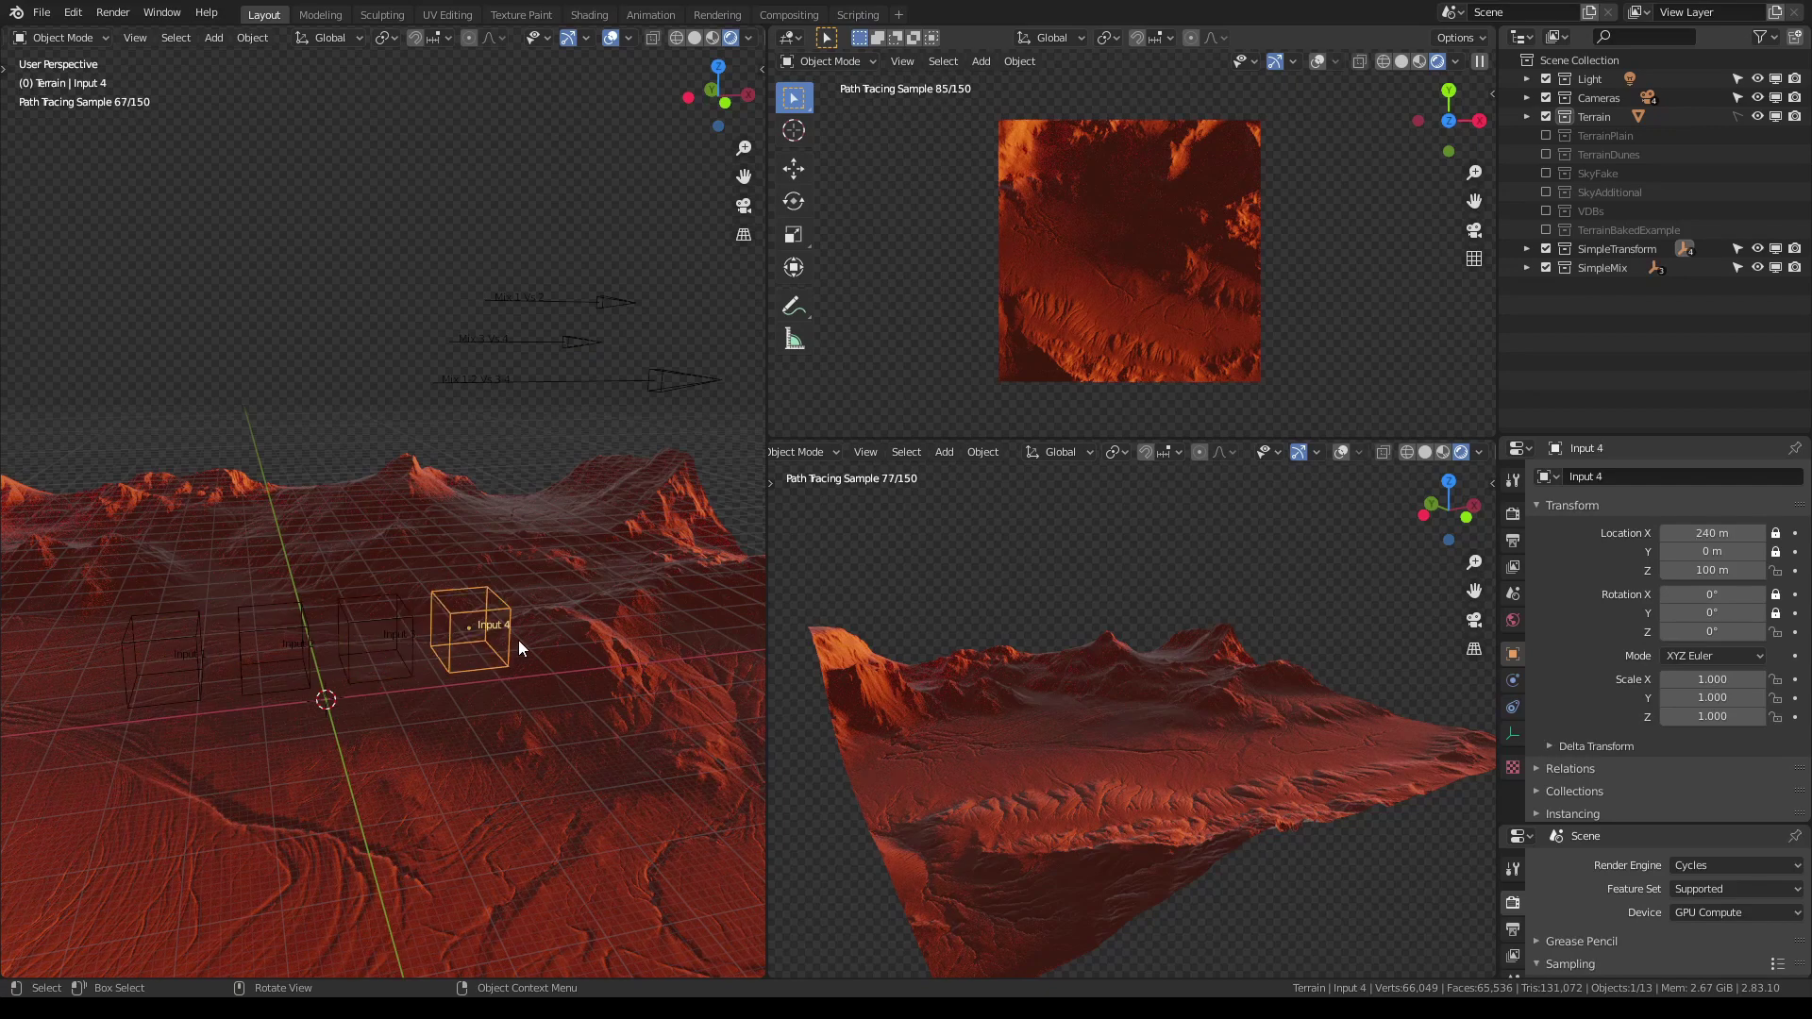
{"action": "left_click", "coordinate": [122, 651]}
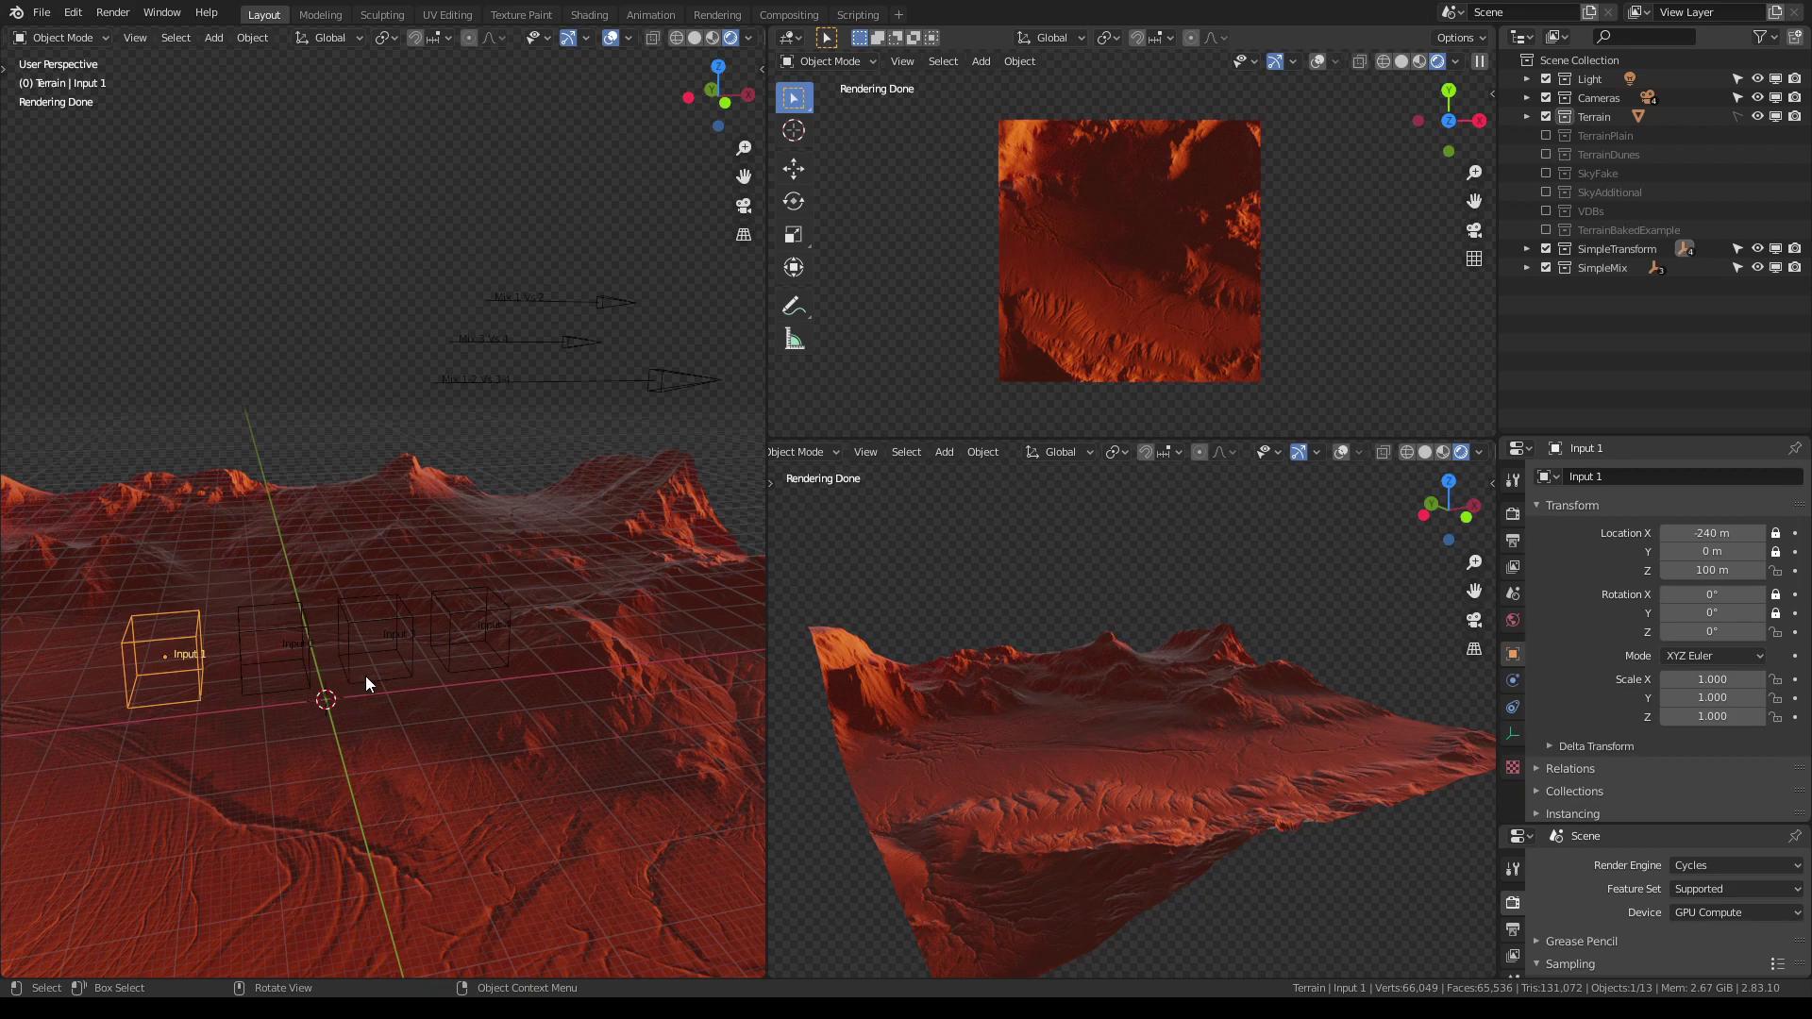
{"action": "key", "text": "s"}
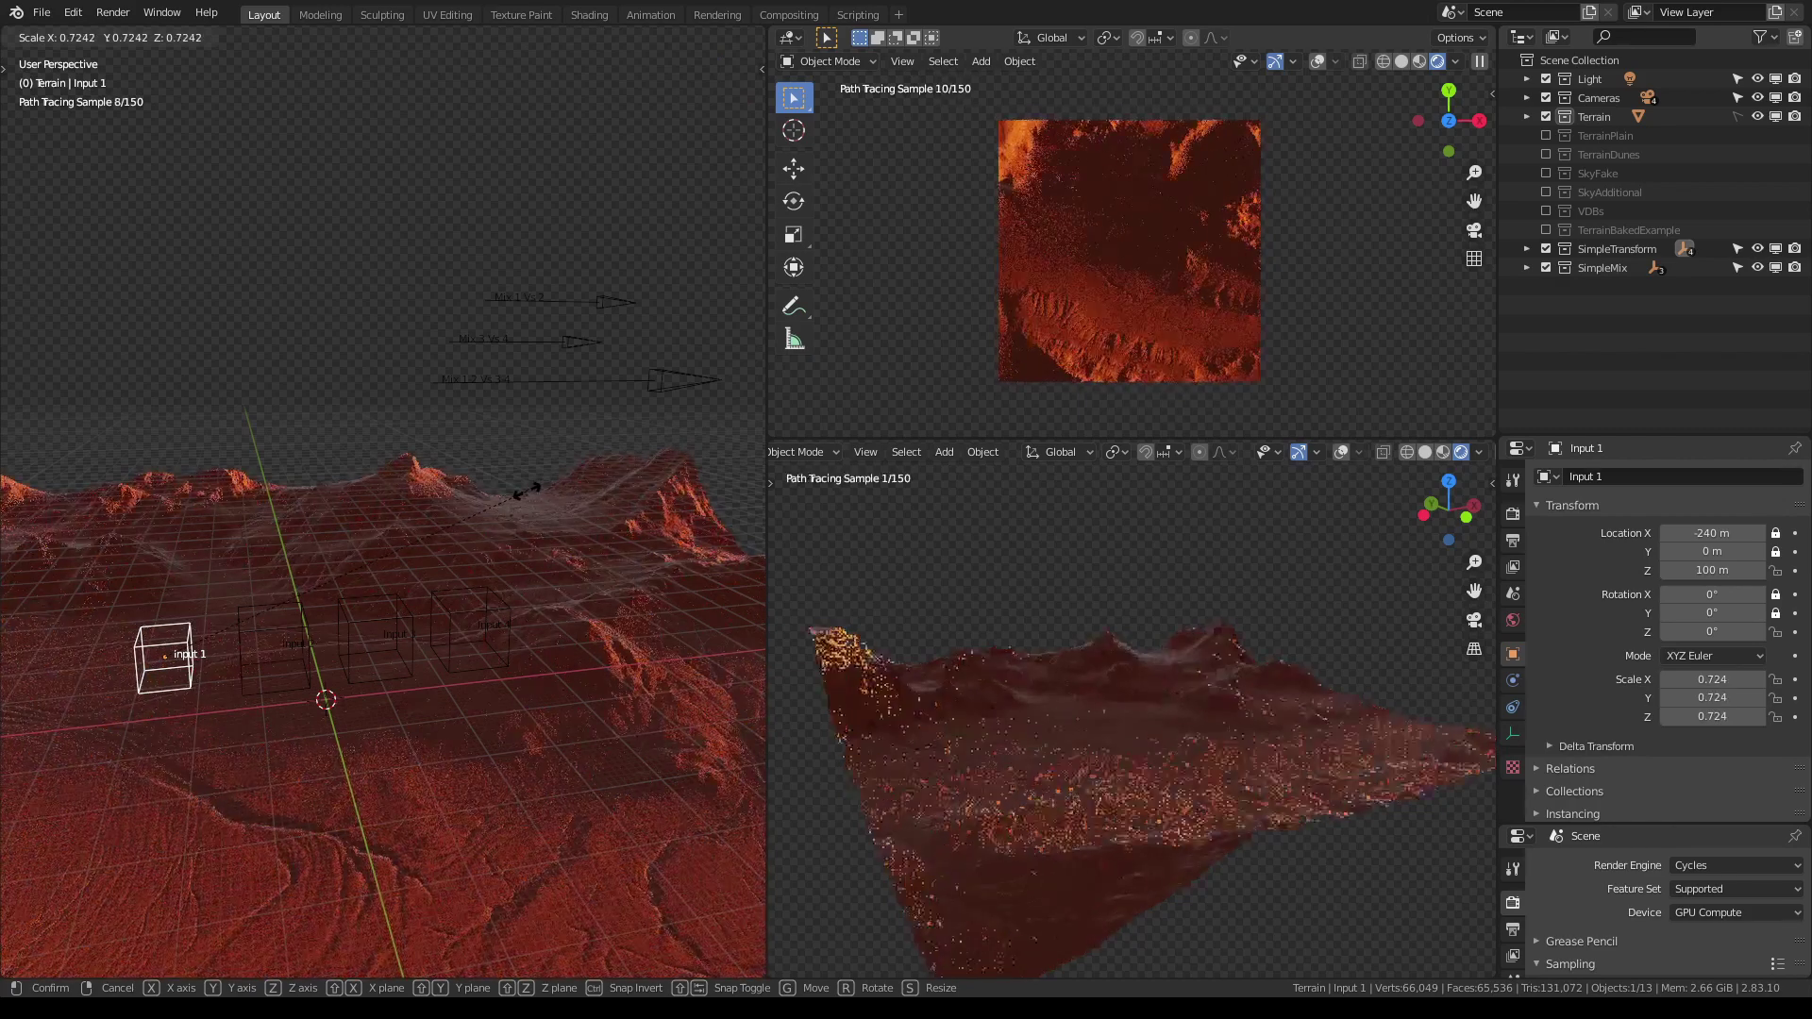
{"action": "left_click", "coordinate": [525, 492]}
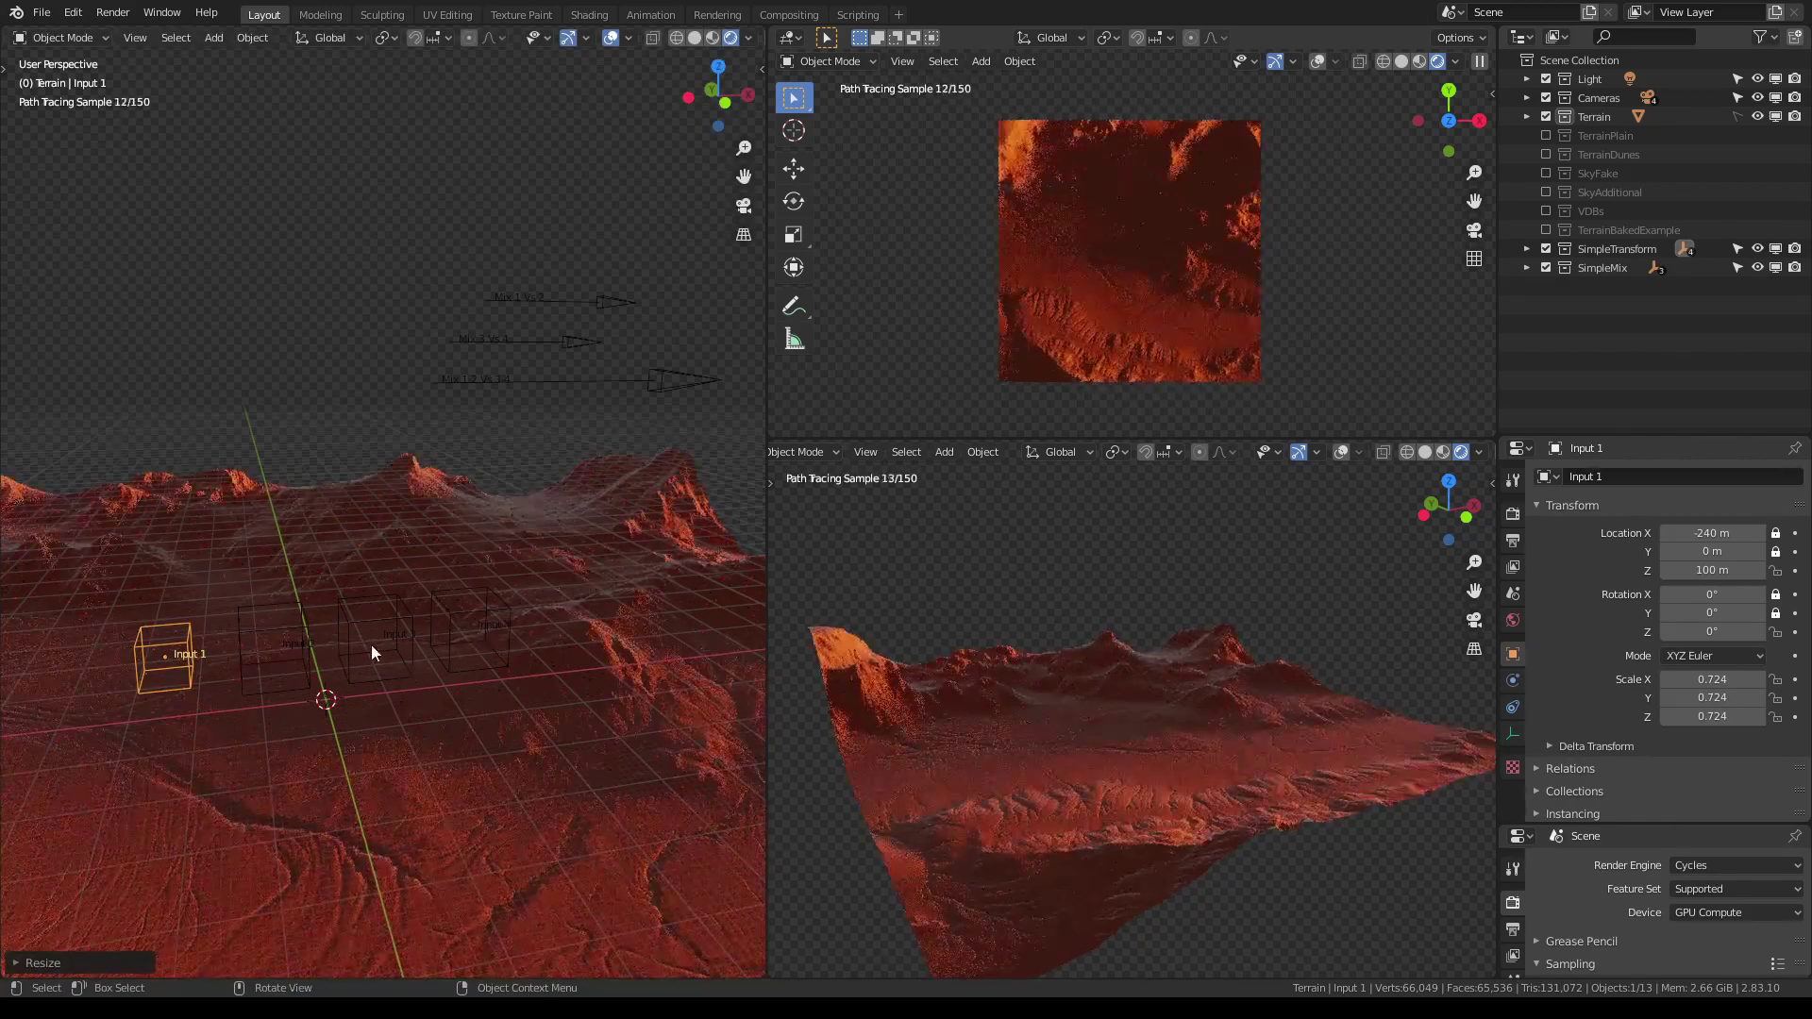
{"action": "key", "text": "ctrl+z"}
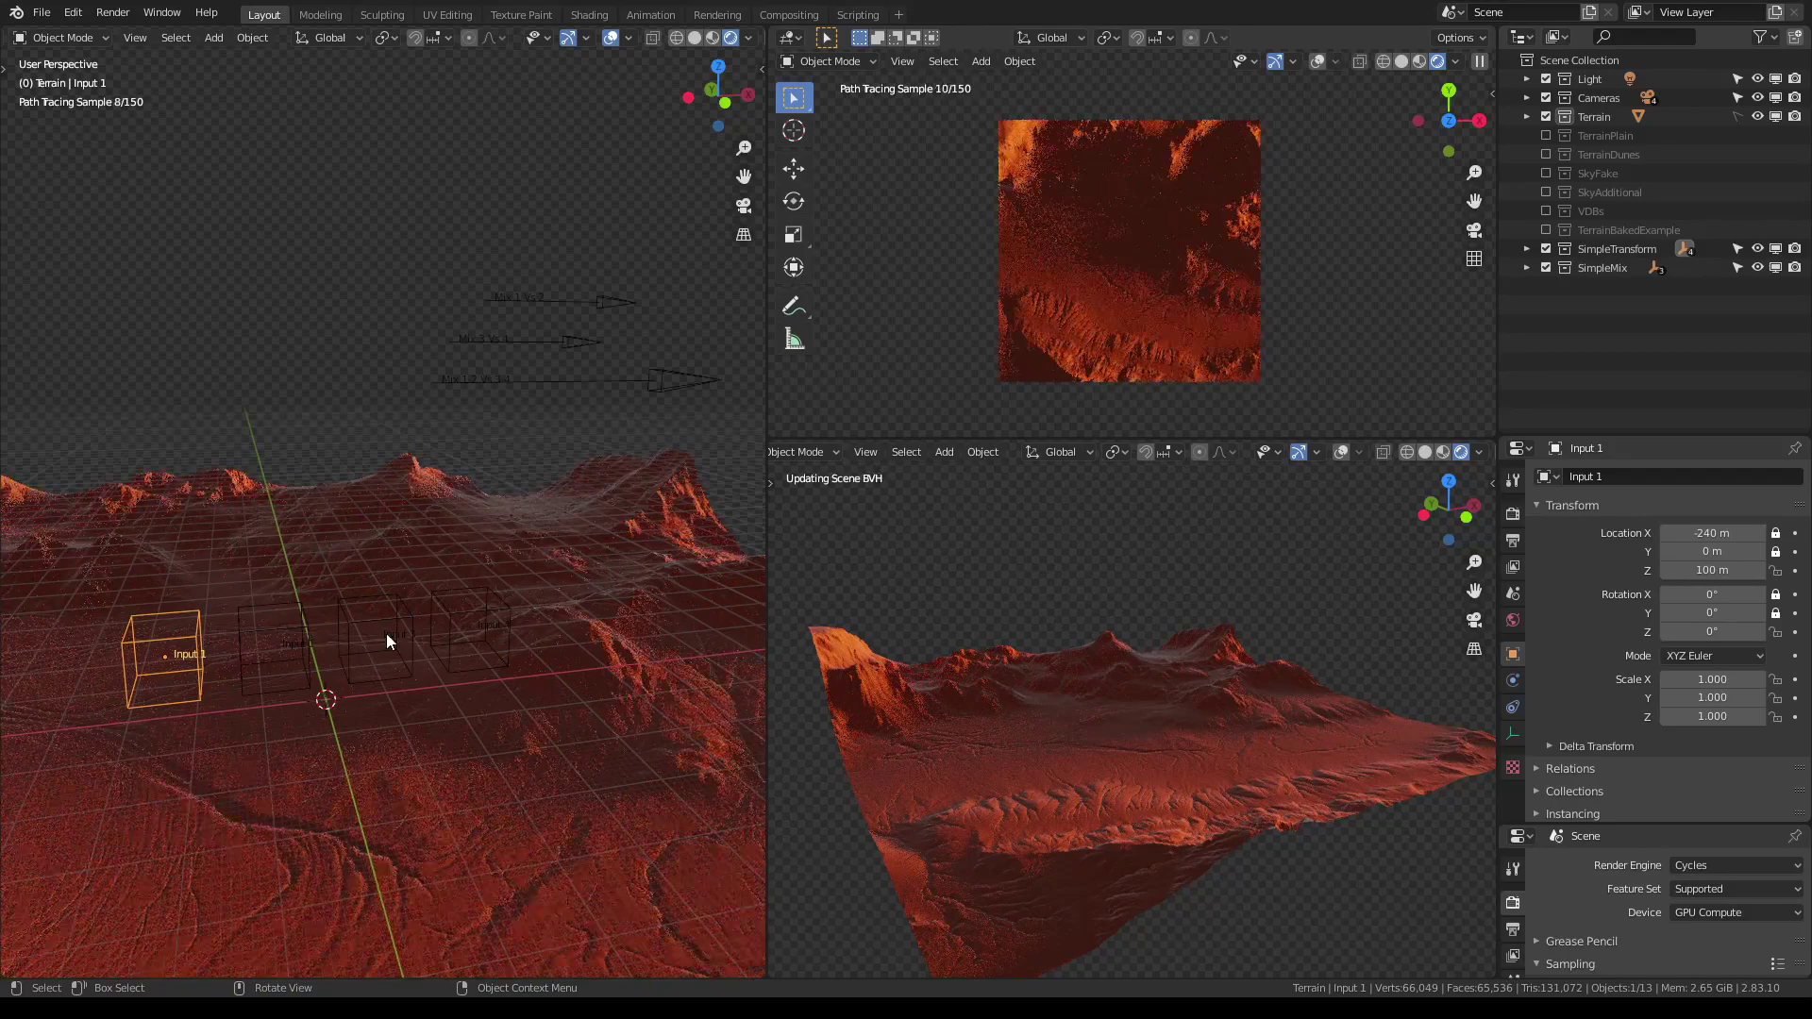
Try scaling the Input 3 box uniformly down to about 0.536, and undo the resize
{"action": "left_click", "coordinate": [387, 628]}
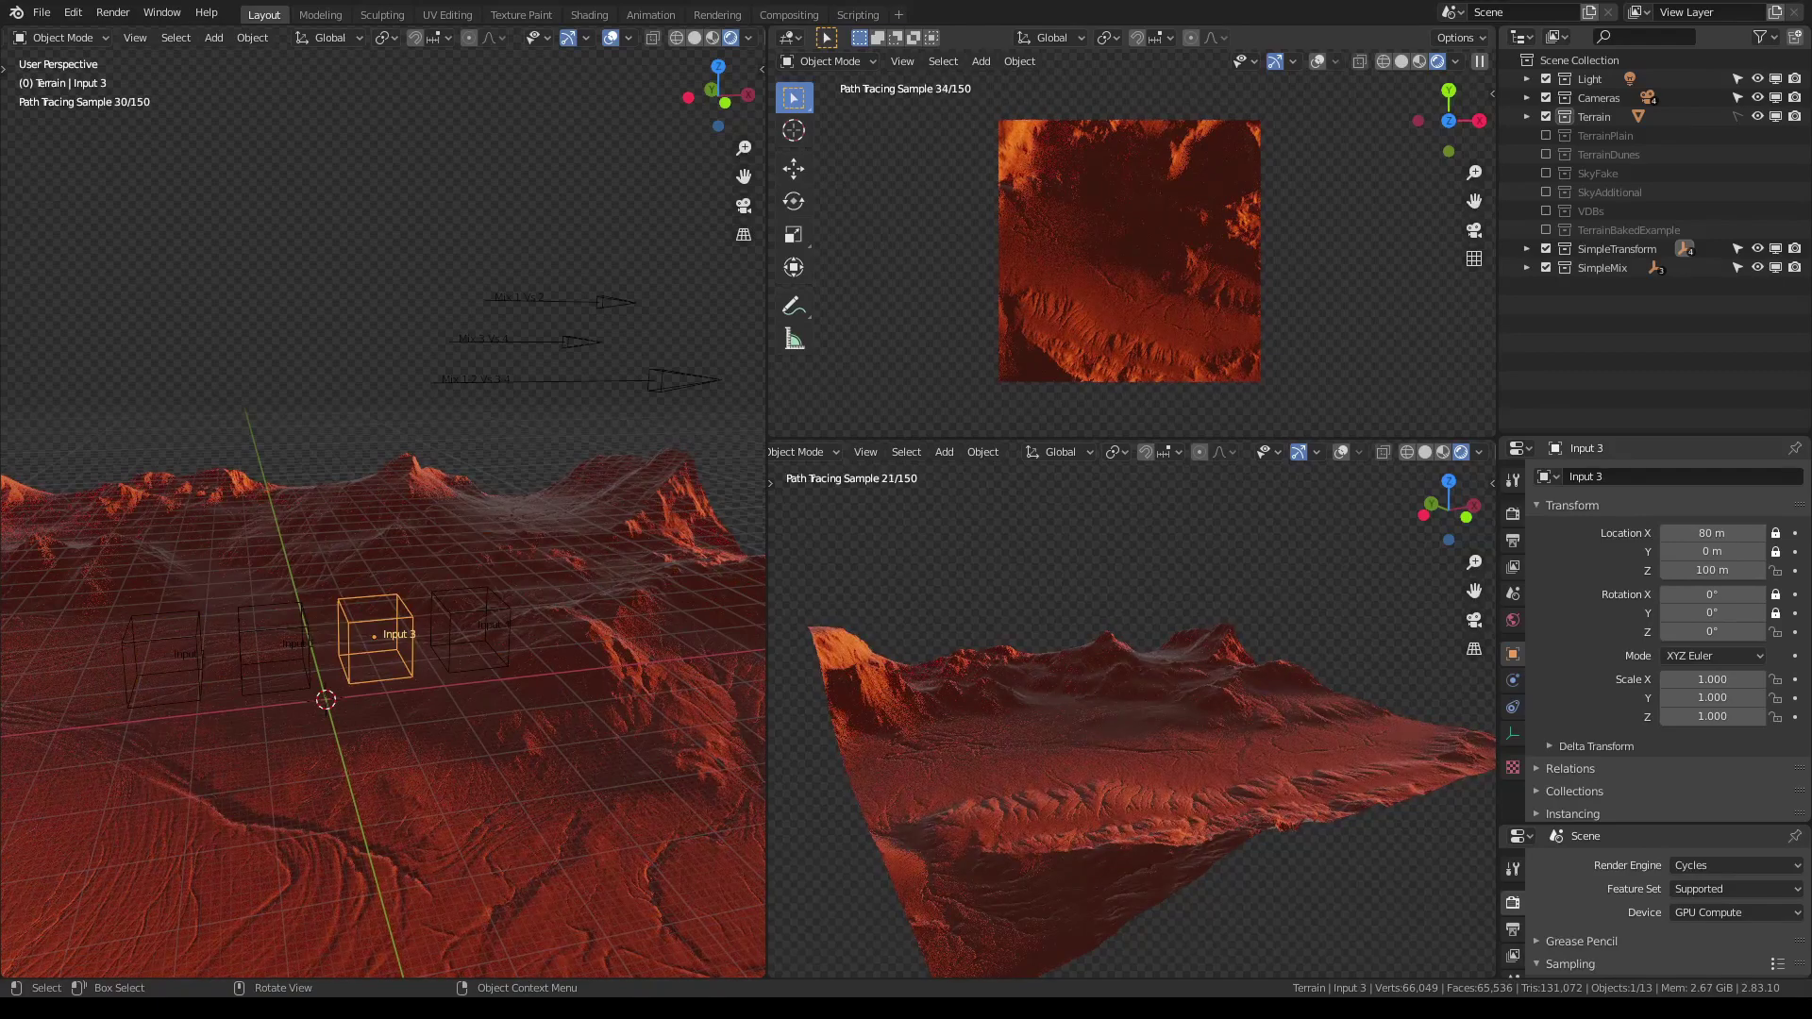
{"action": "key", "text": "s"}
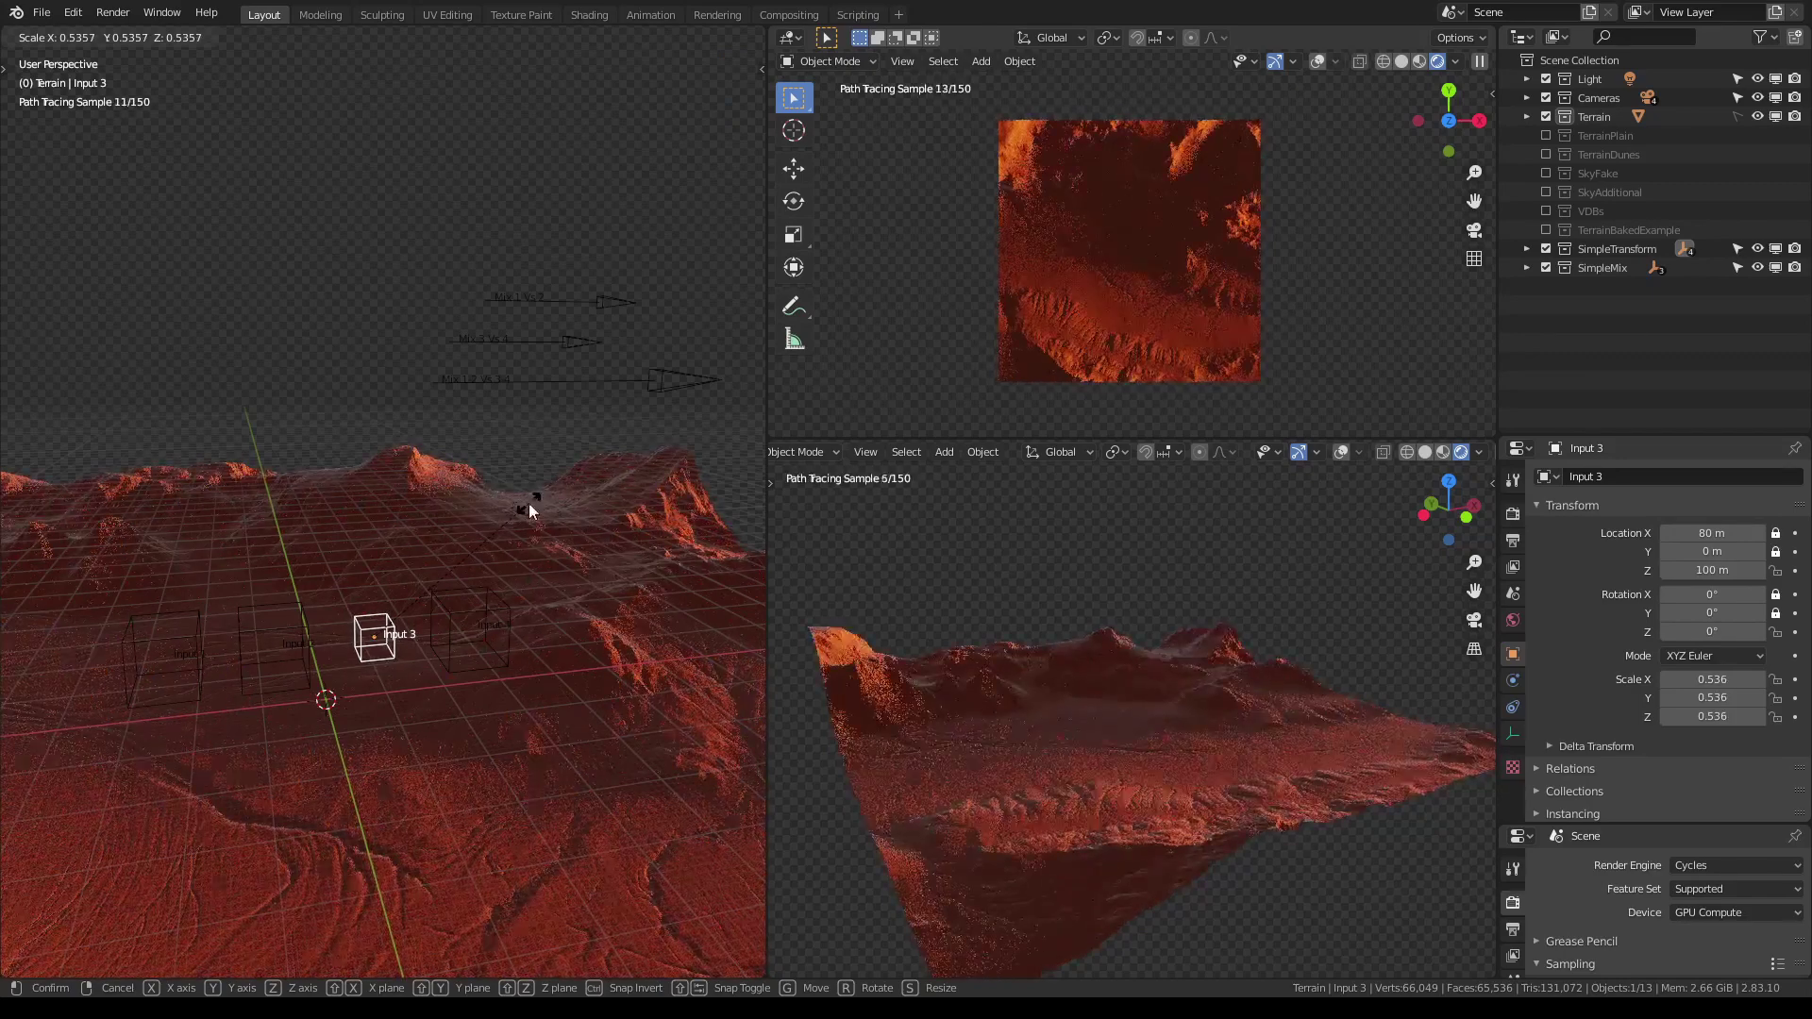
{"action": "left_click", "coordinate": [530, 510]}
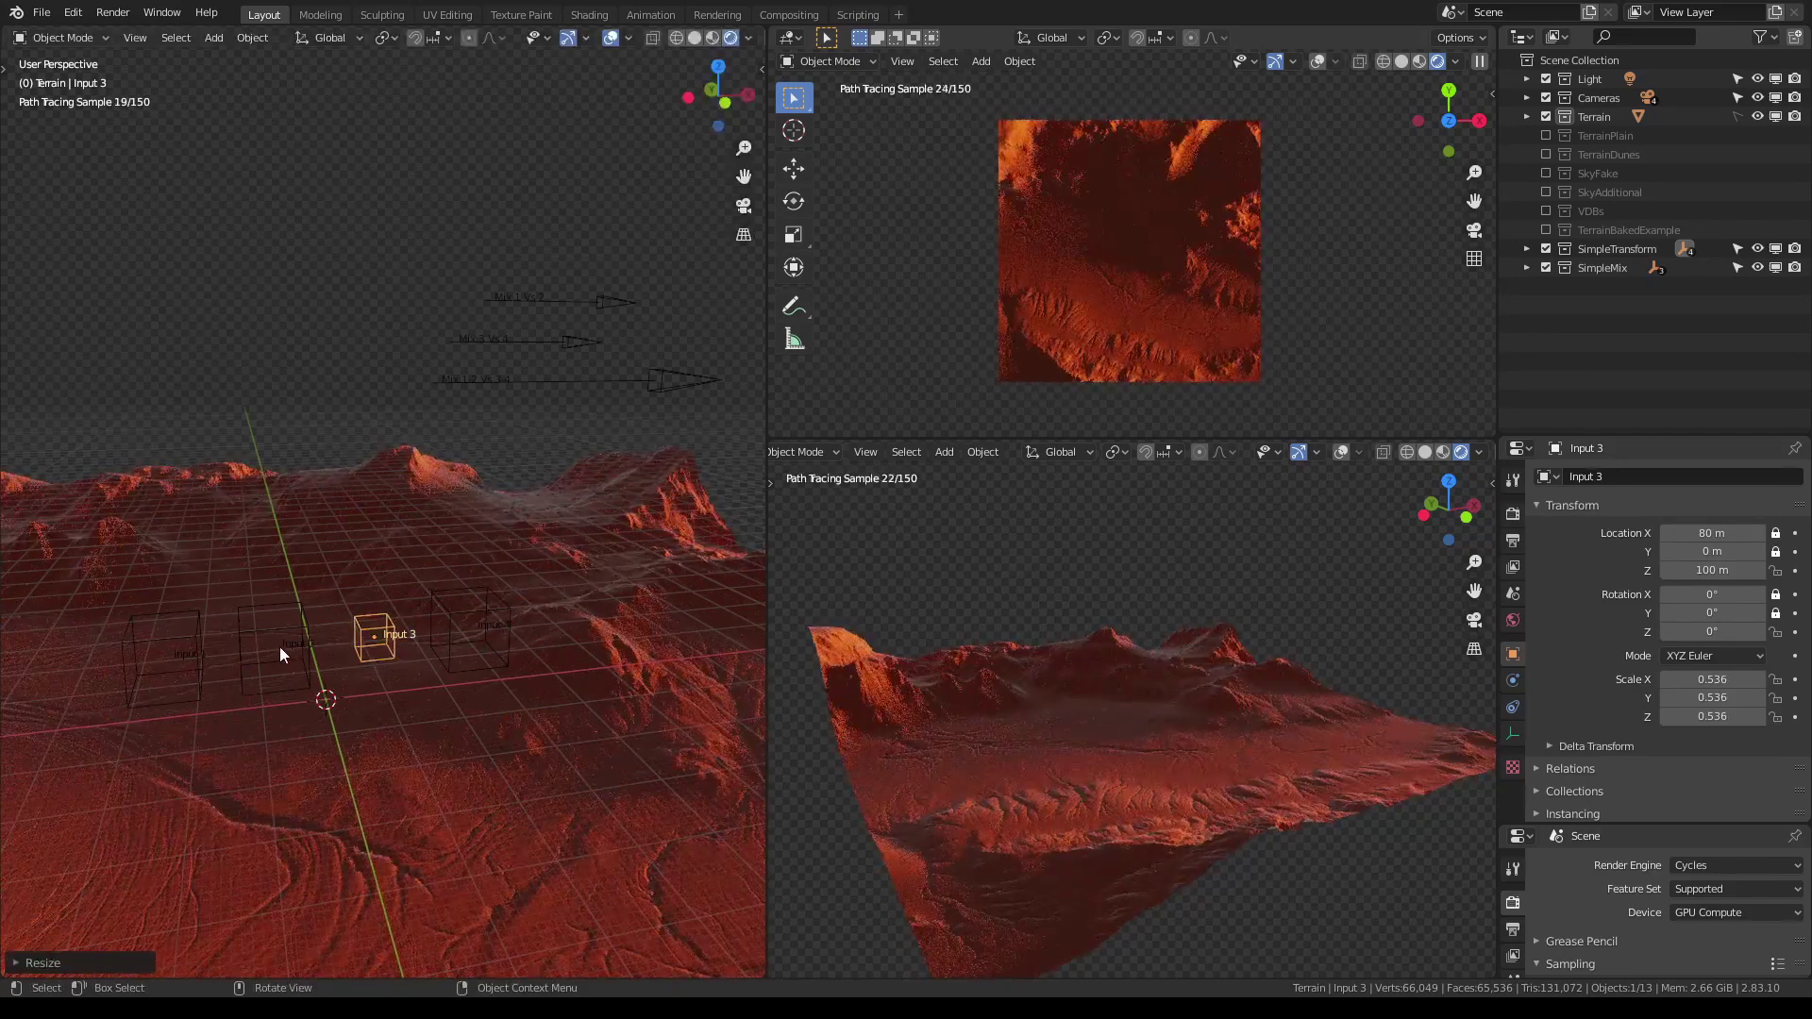
{"action": "key", "text": "ctrl+z"}
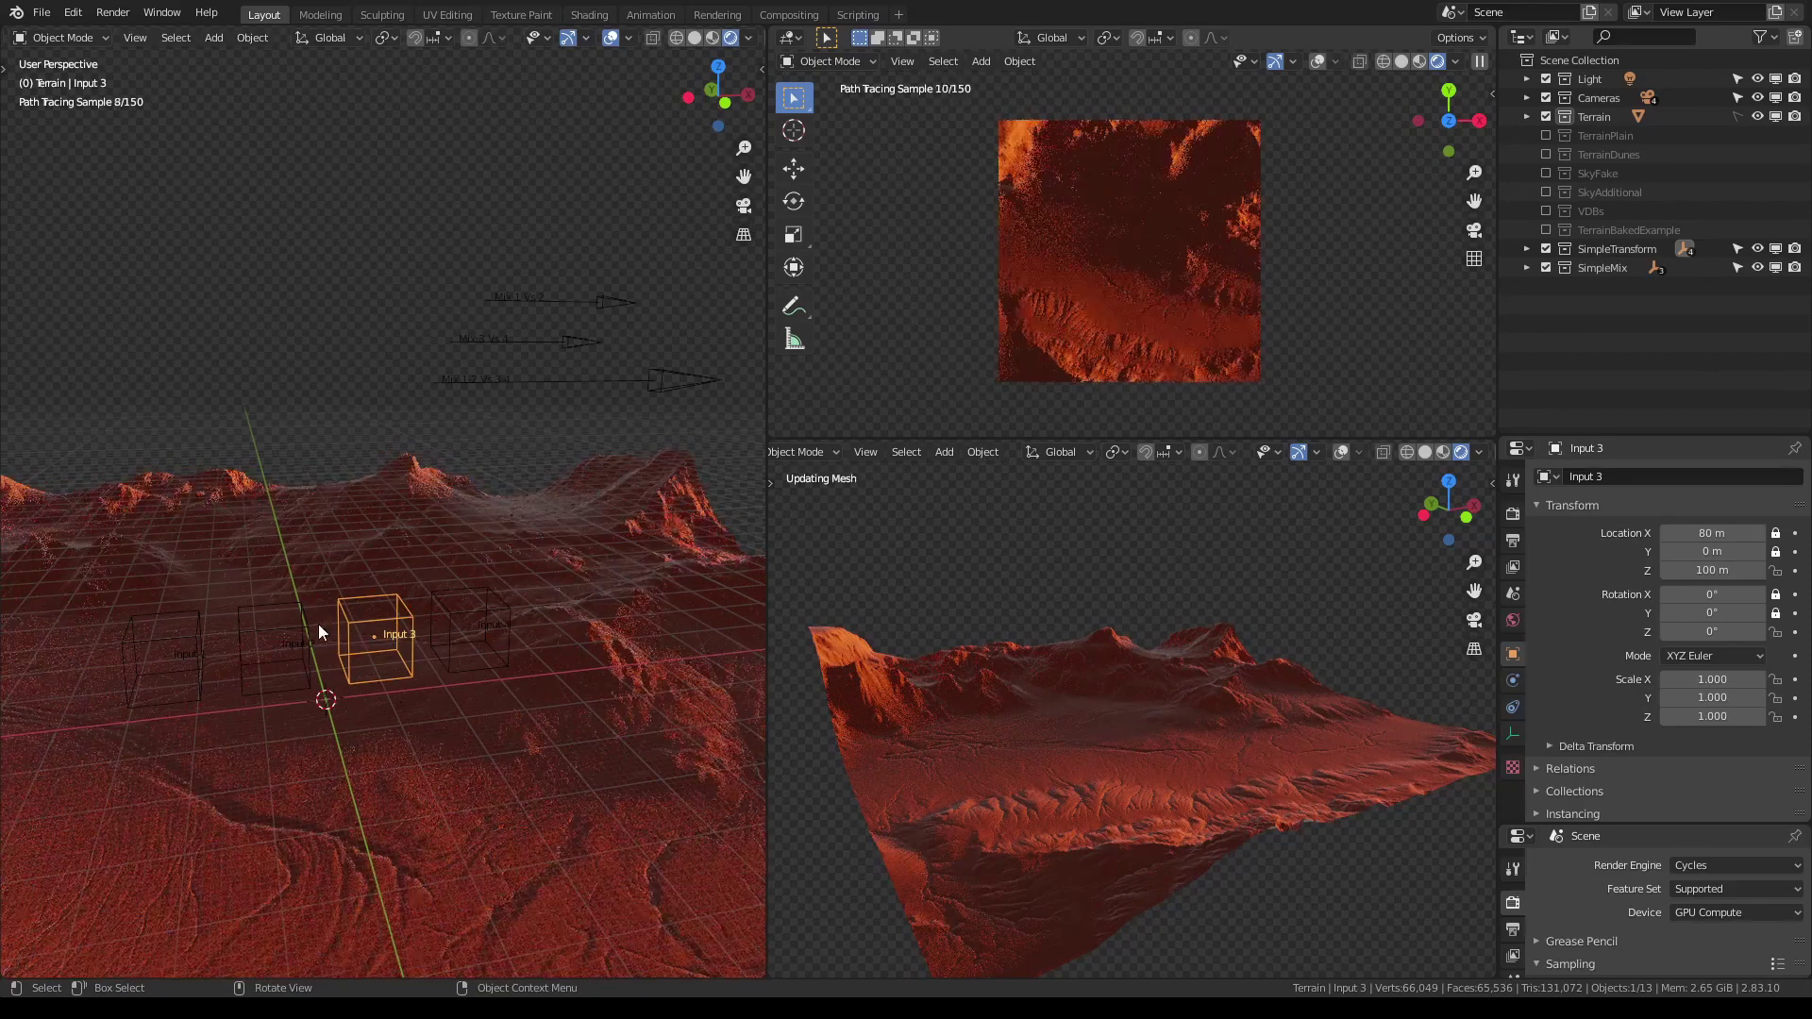
Try scaling the Input 2 box uniformly down to about 0.677
{"action": "left_click", "coordinate": [309, 631]}
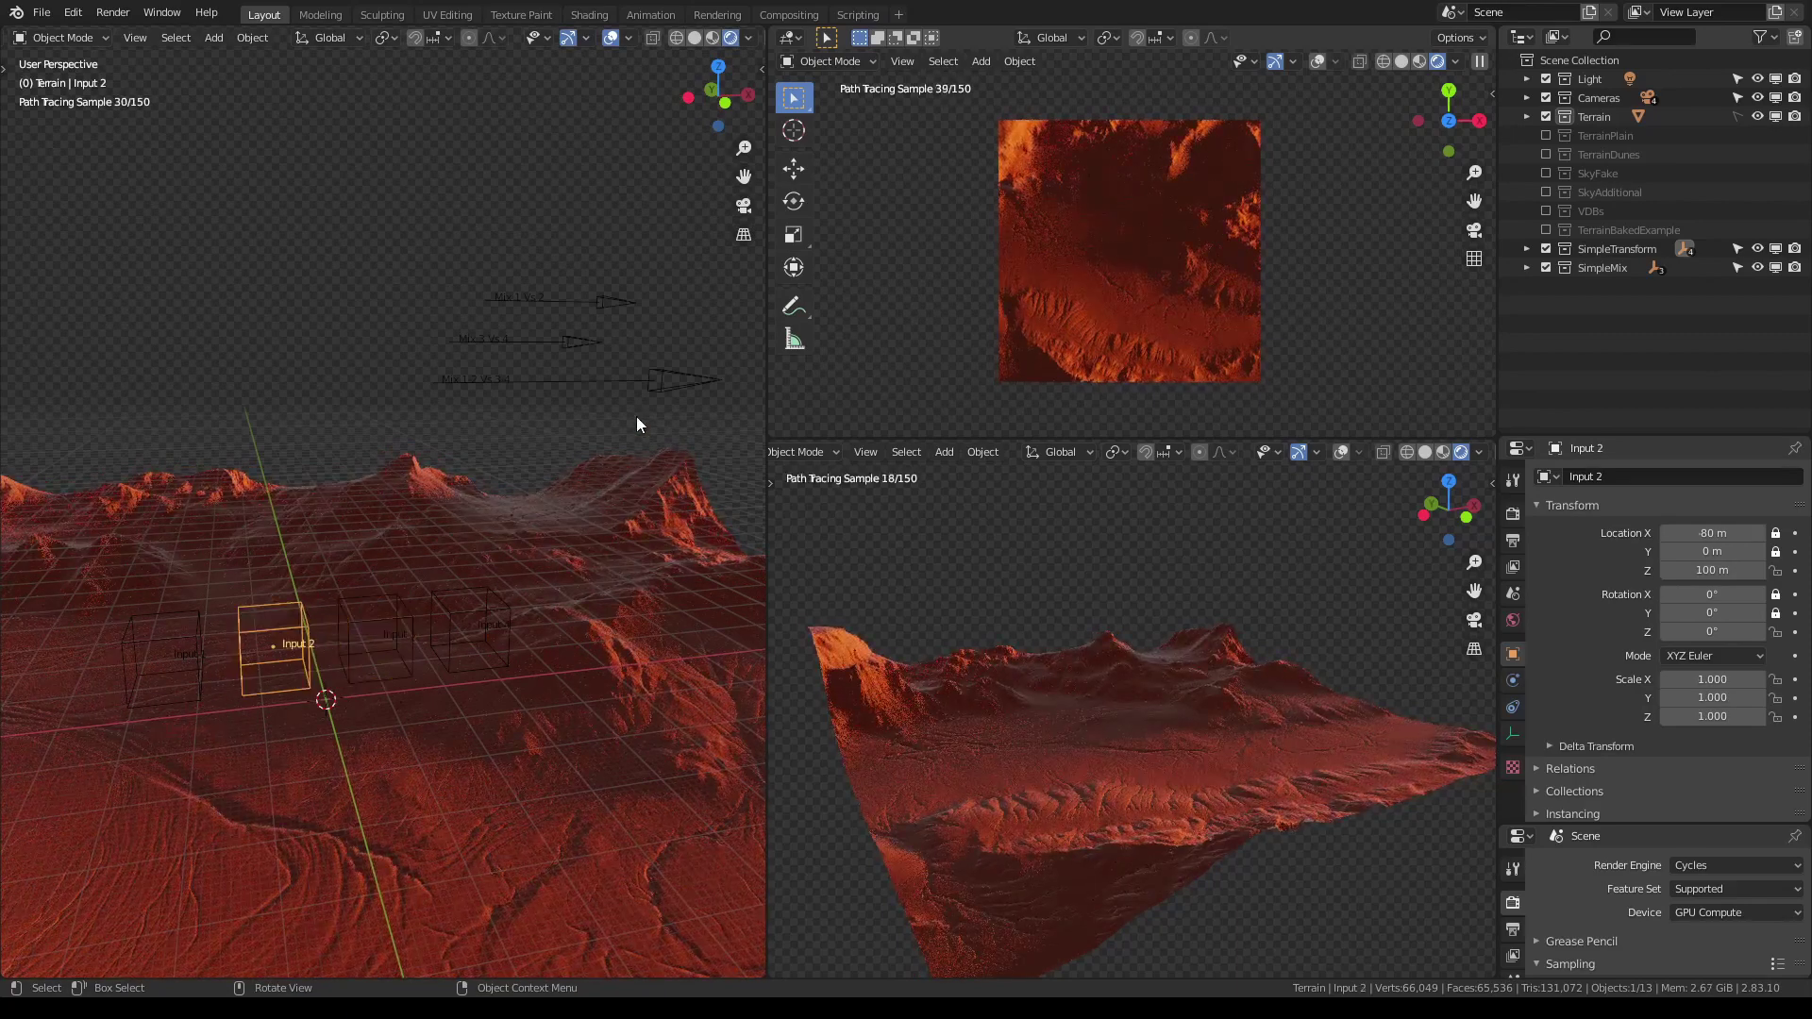
{"action": "key", "text": "s"}
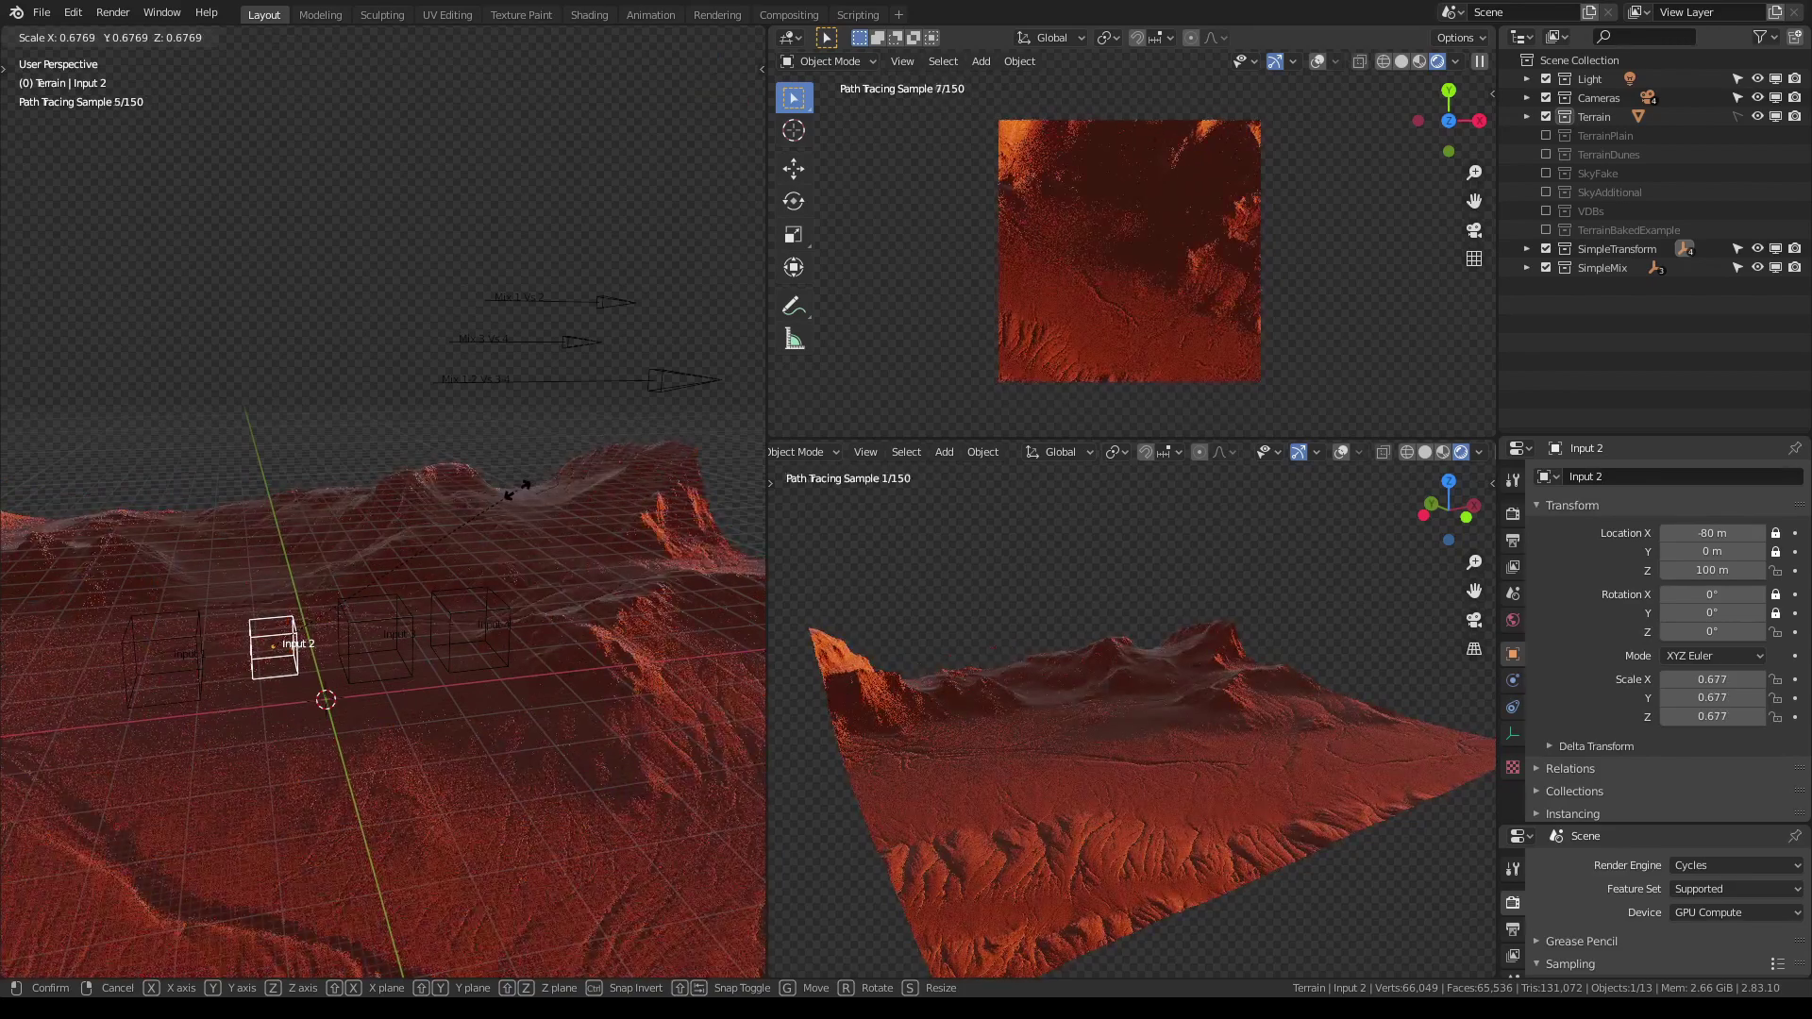
{"action": "key", "text": "Escape"}
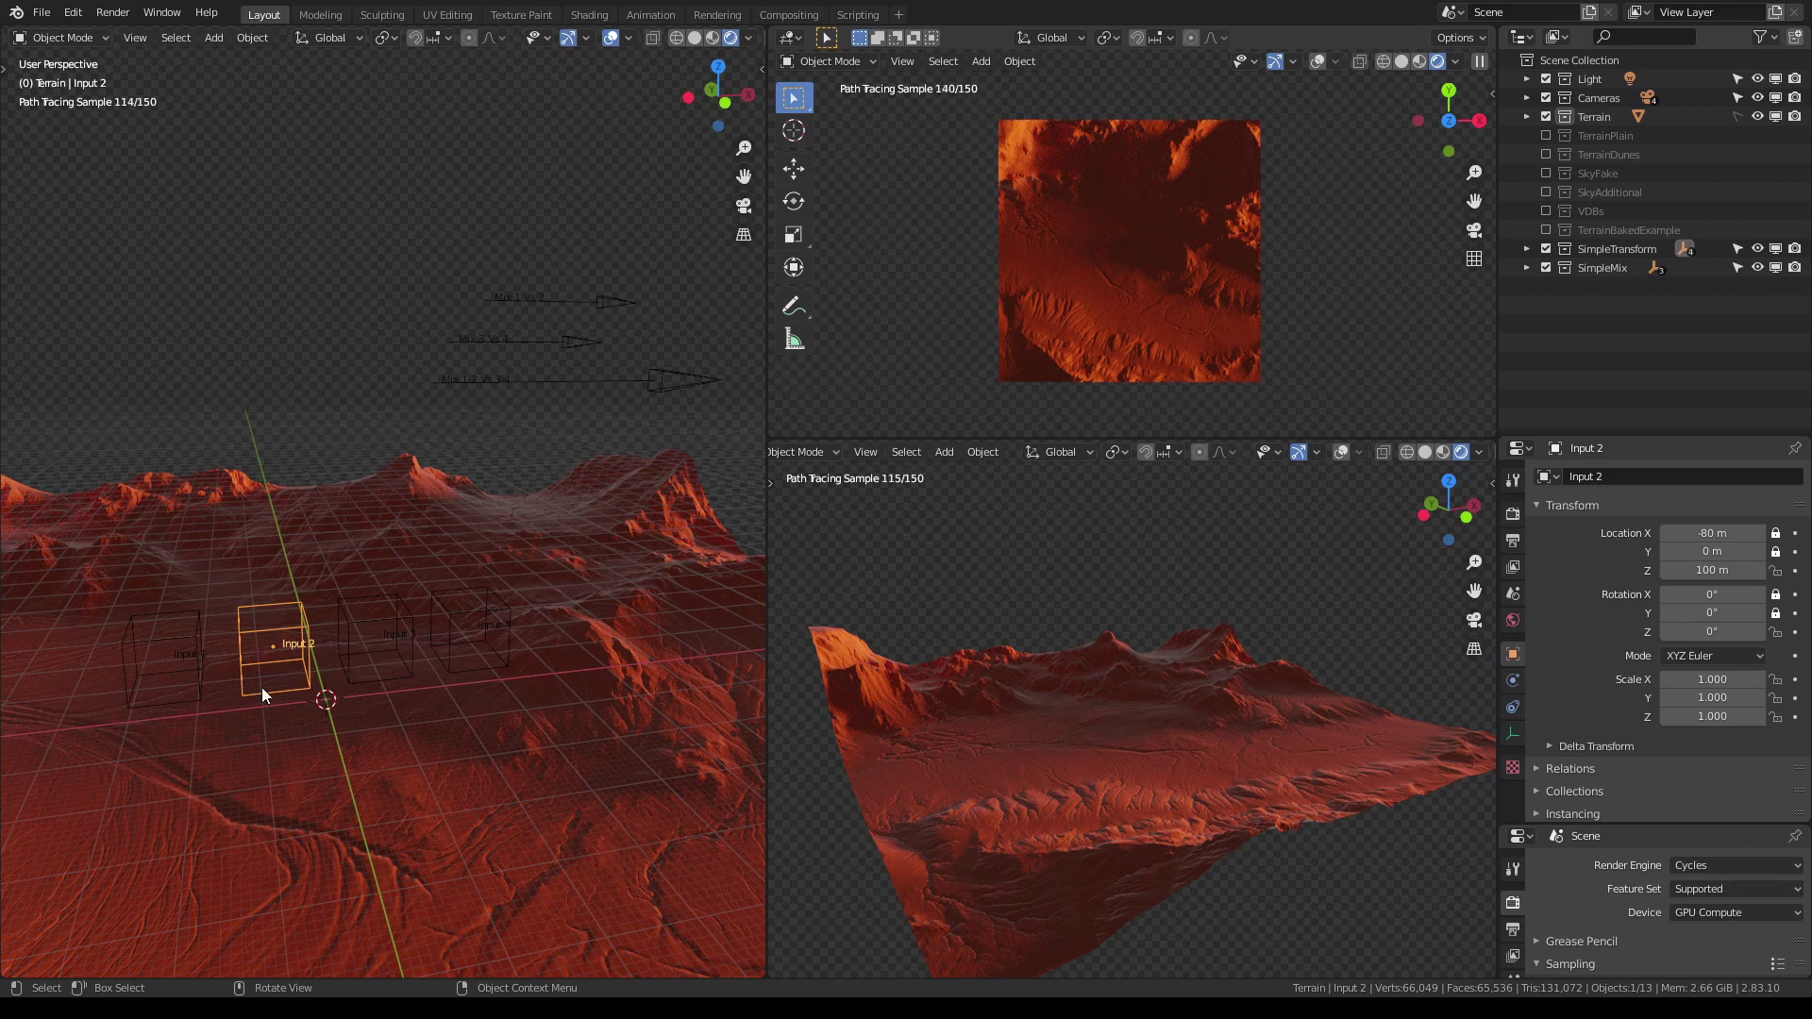
Move the Mix 1-2 Vs 3-4 arrow along X to about -79.3 m
{"action": "left_click", "coordinate": [478, 383]}
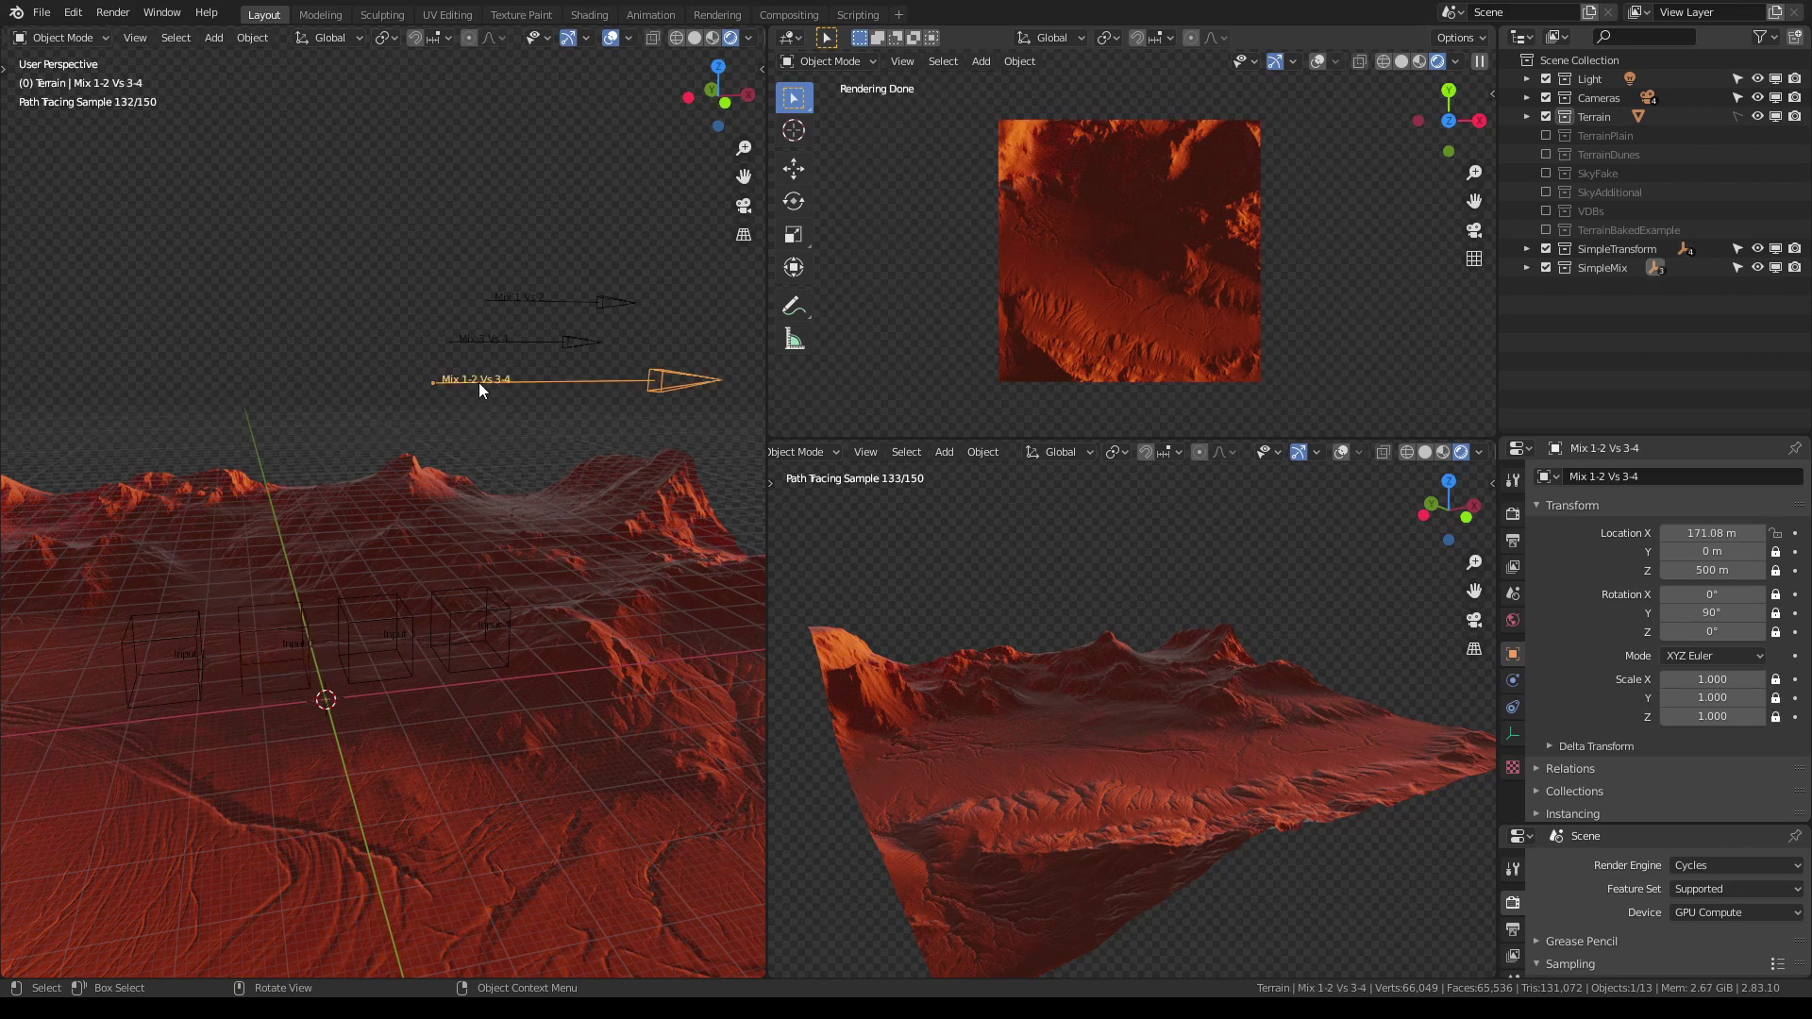
{"action": "left_click", "coordinate": [513, 338]}
{"action": "left_click", "coordinate": [548, 300]}
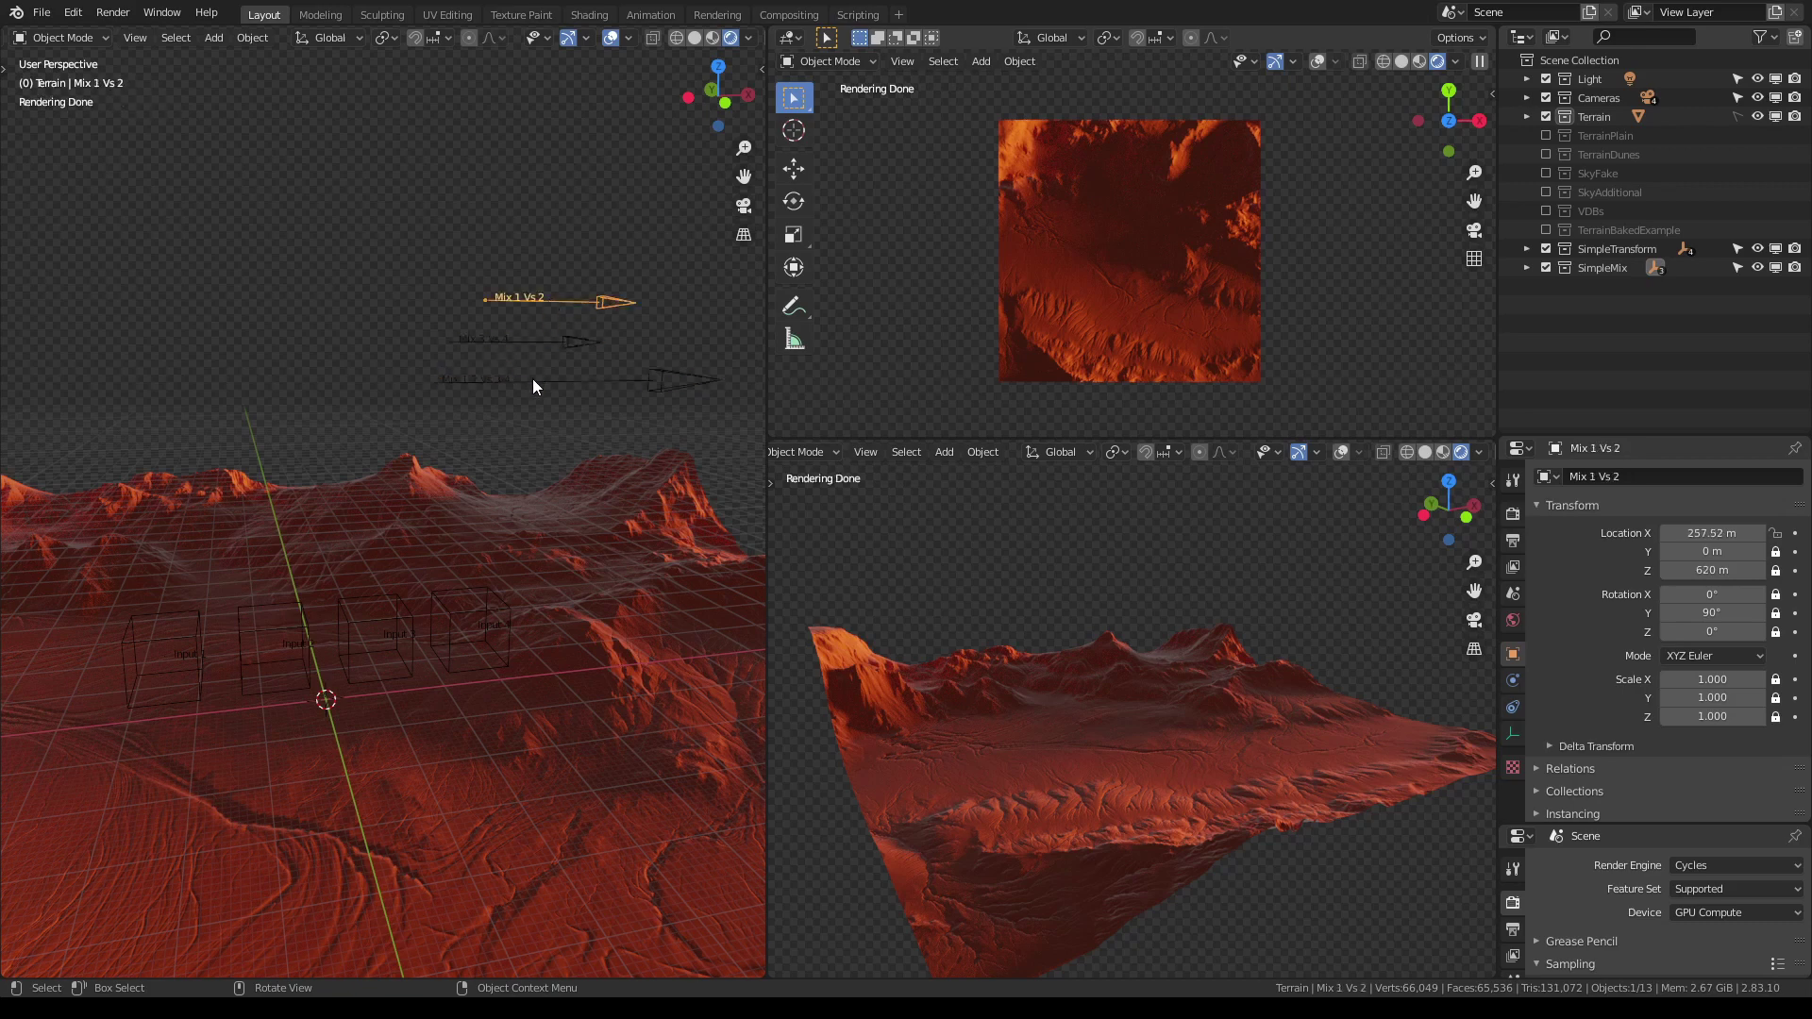
{"action": "left_click", "coordinate": [530, 381]}
{"action": "left_click", "coordinate": [530, 337]}
{"action": "left_click", "coordinate": [526, 383]}
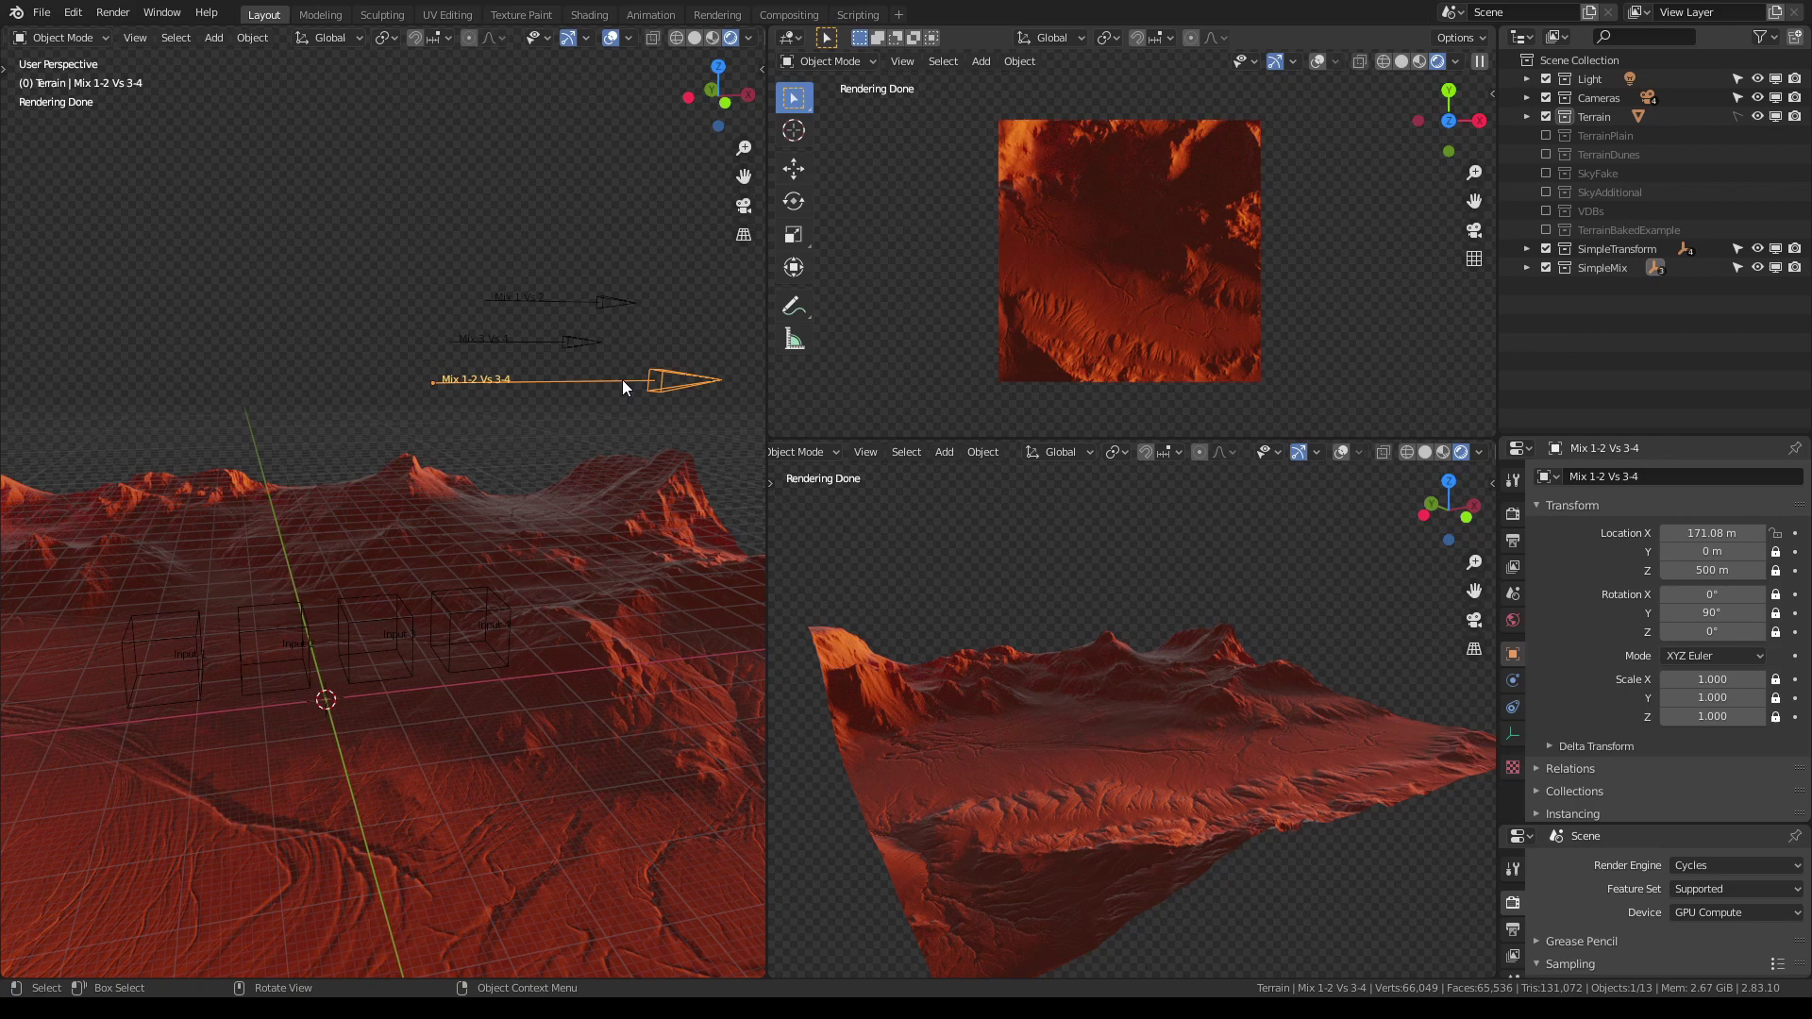
{"action": "key", "text": "g"}
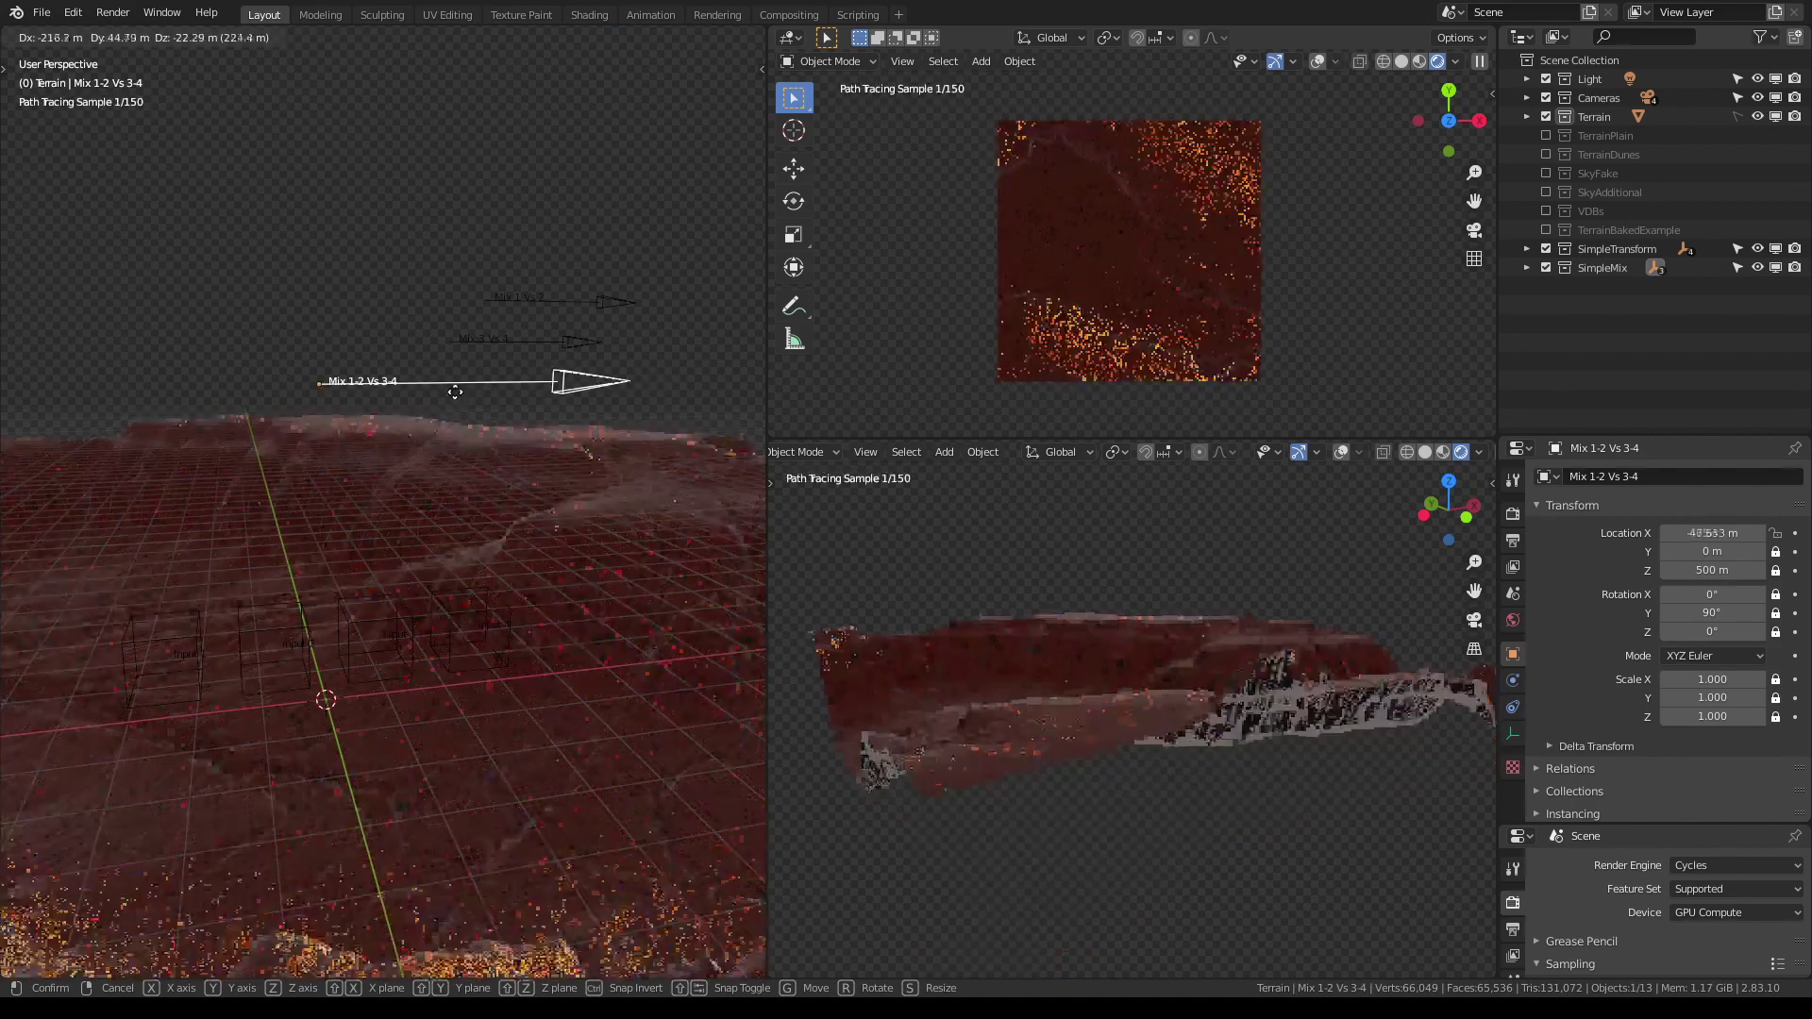
{"action": "left_click", "coordinate": [452, 393]}
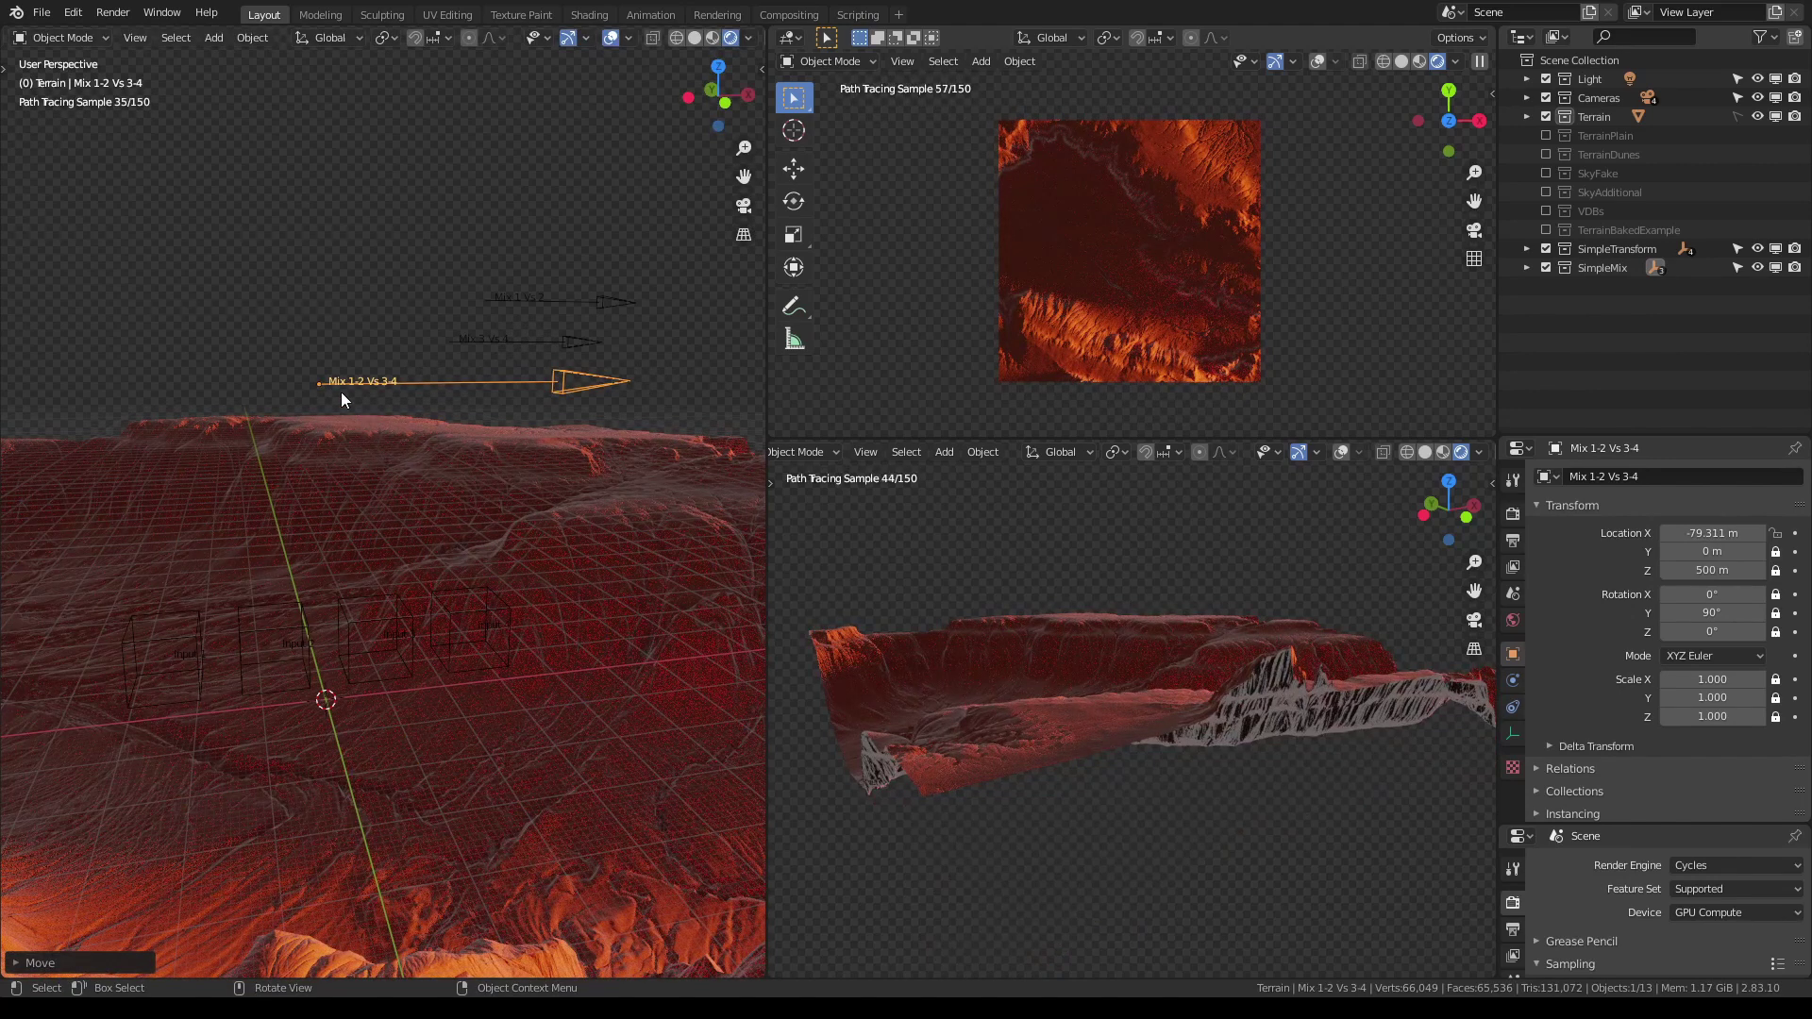
Try moving the Mix 1 Vs 2 arrow along X to about 142.6 m
{"action": "left_click", "coordinate": [518, 295]}
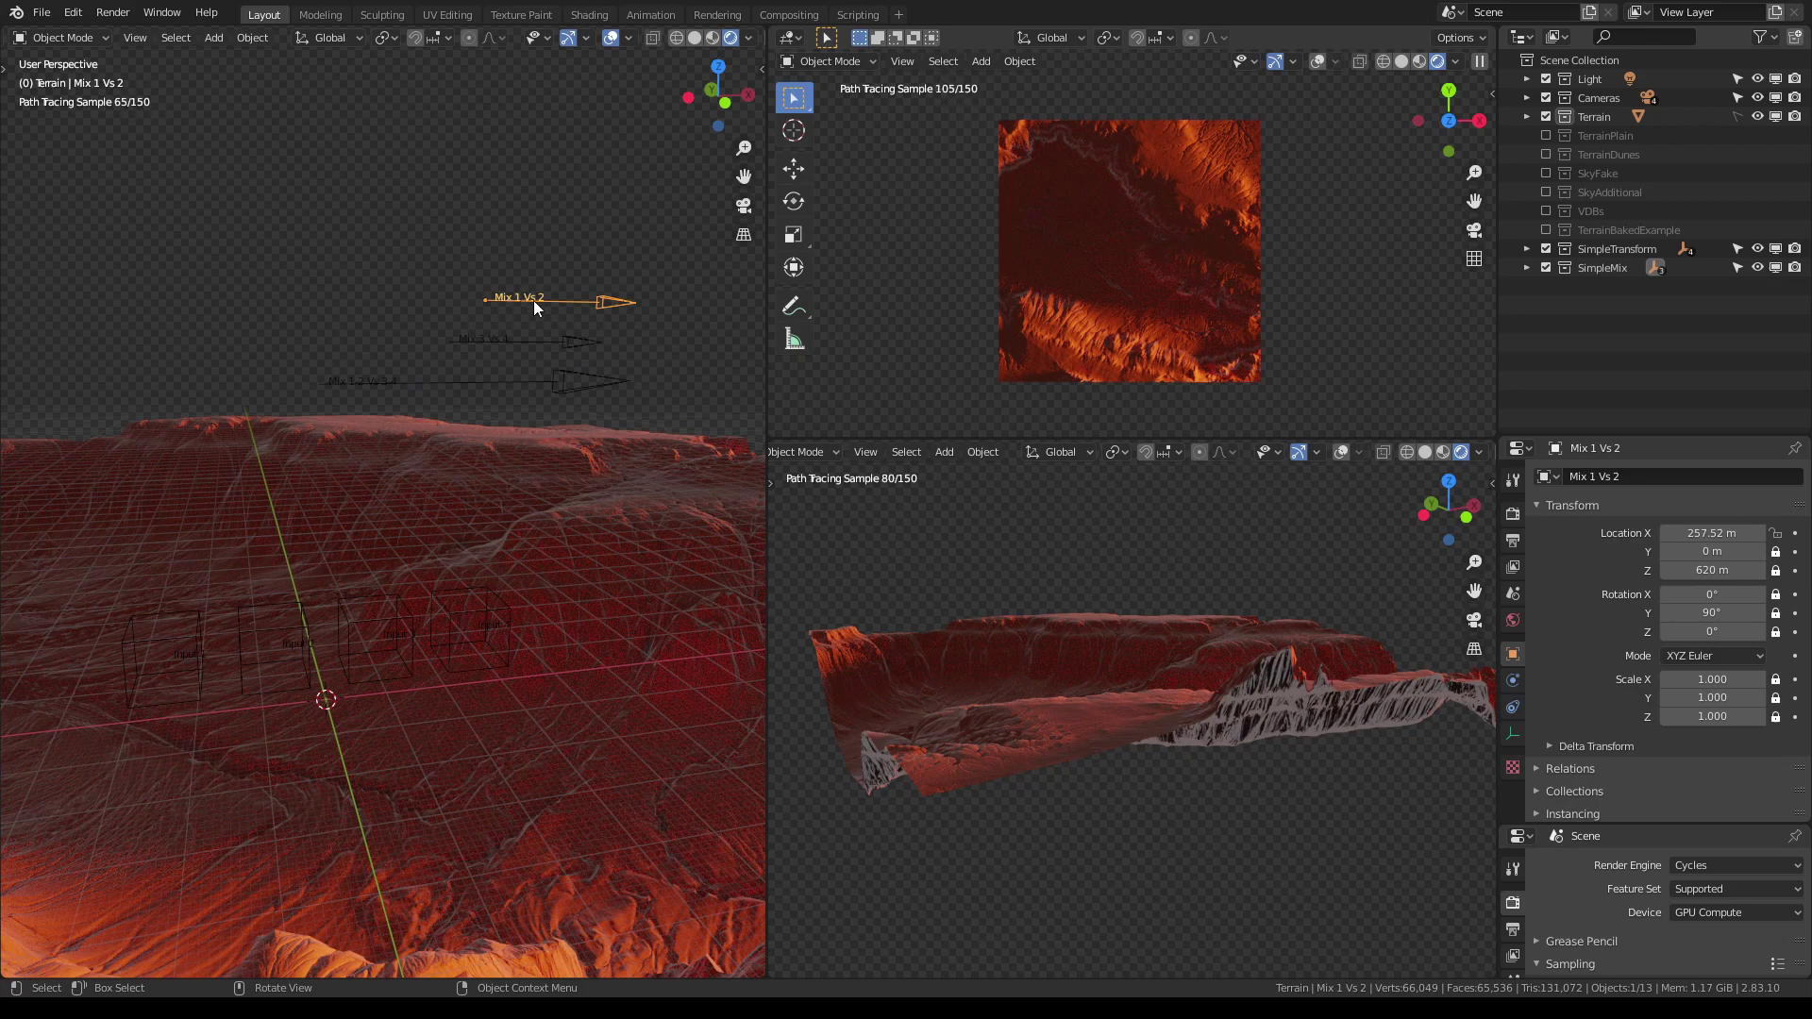
{"action": "key", "text": "g"}
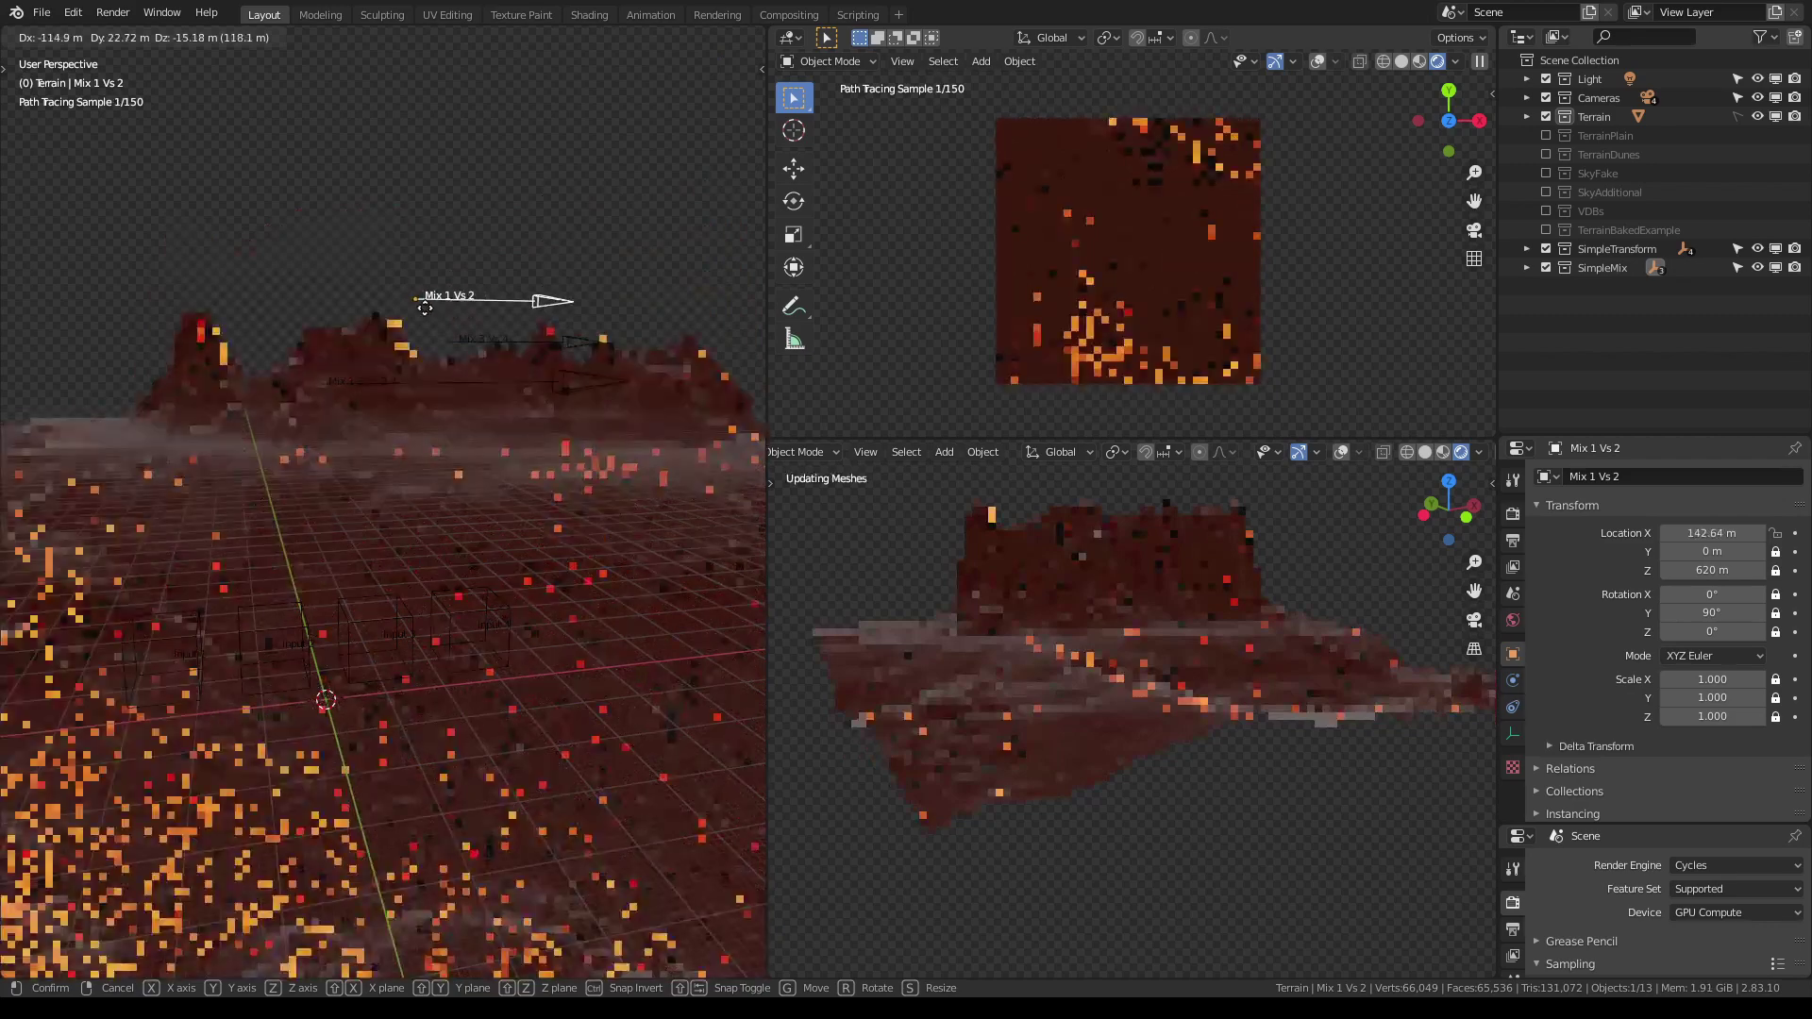
{"action": "left_click", "coordinate": [432, 389]}
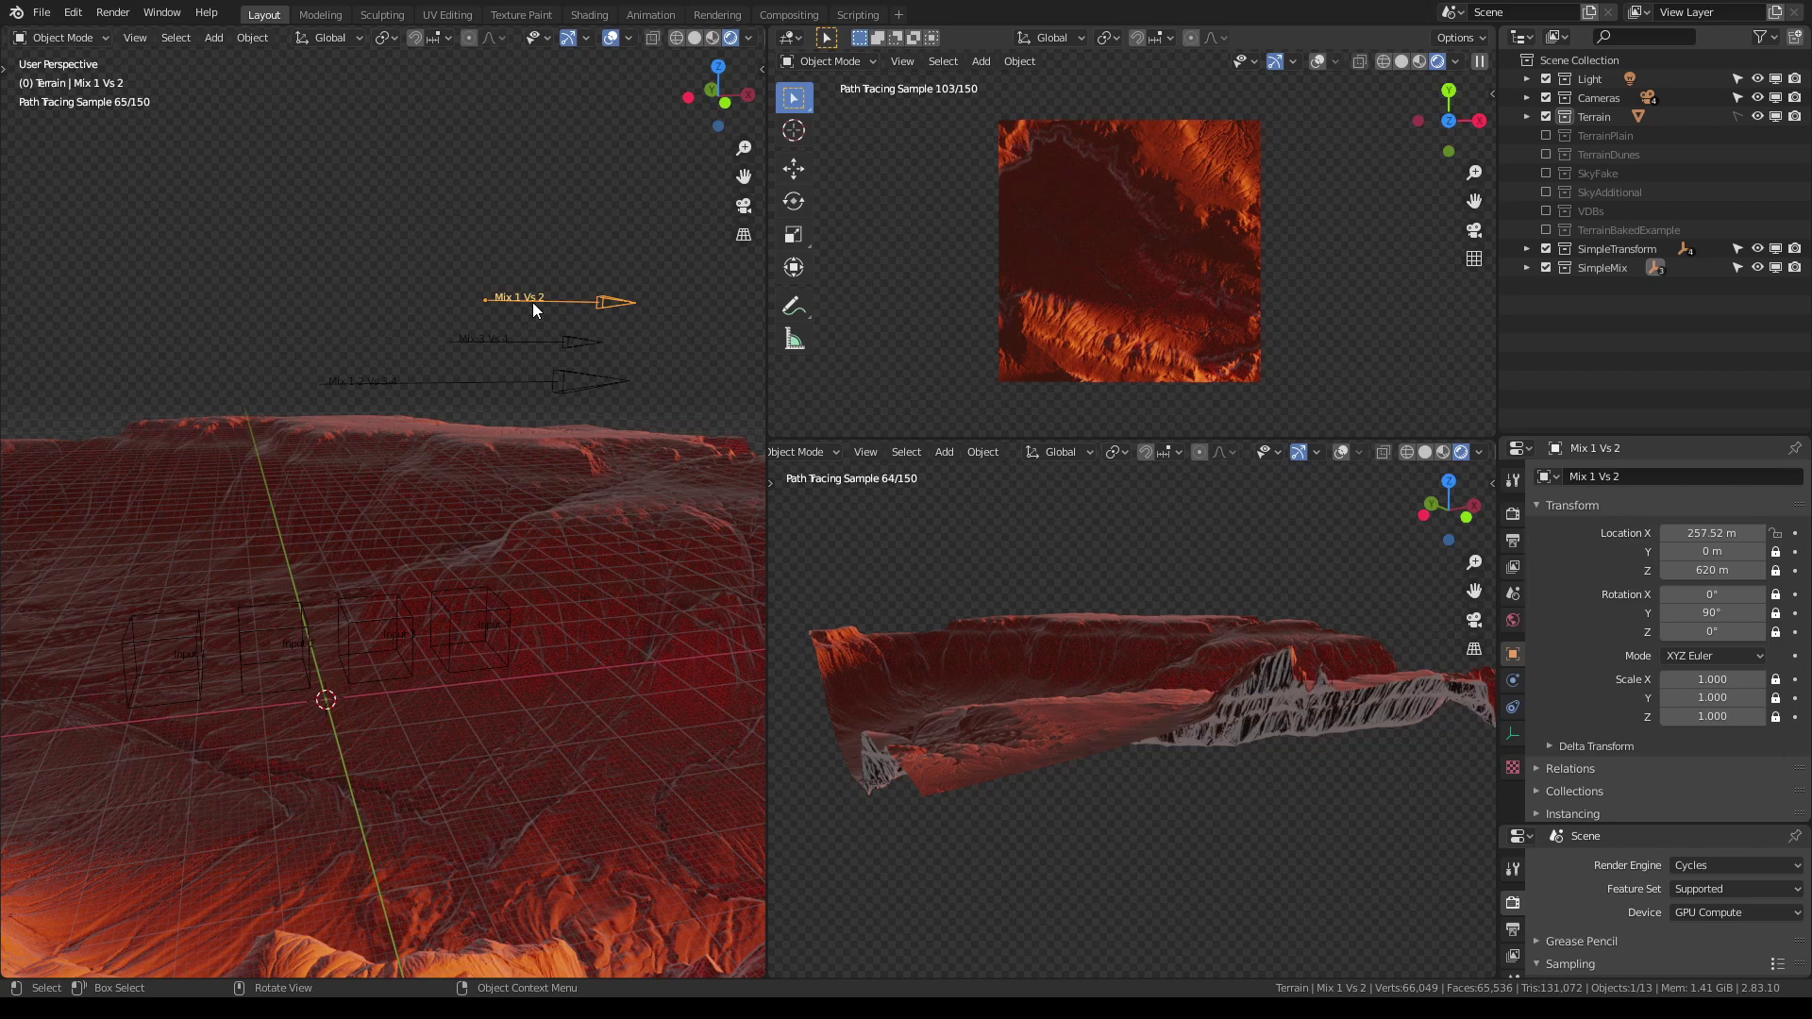
Move the Mix 1 Vs 2 arrow along X to about 99.9 m
{"action": "left_click", "coordinate": [196, 642]}
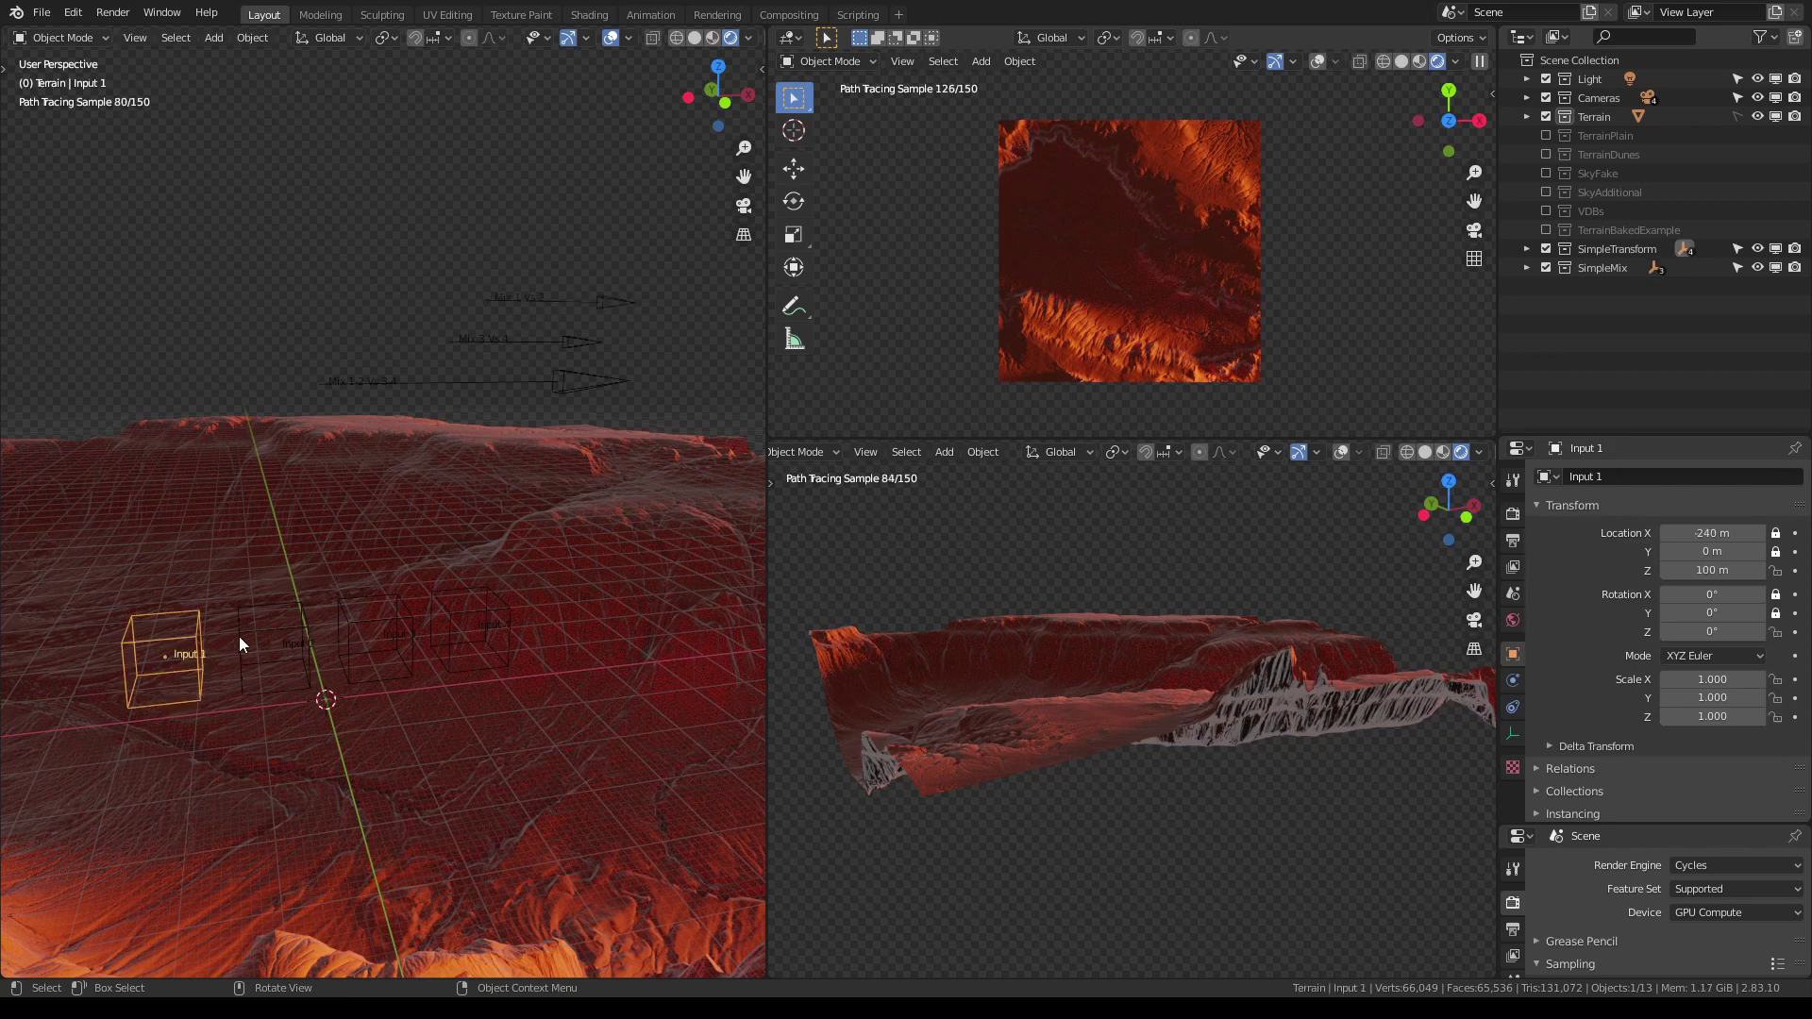
{"action": "left_click", "coordinate": [255, 634]}
{"action": "left_click", "coordinate": [525, 303]}
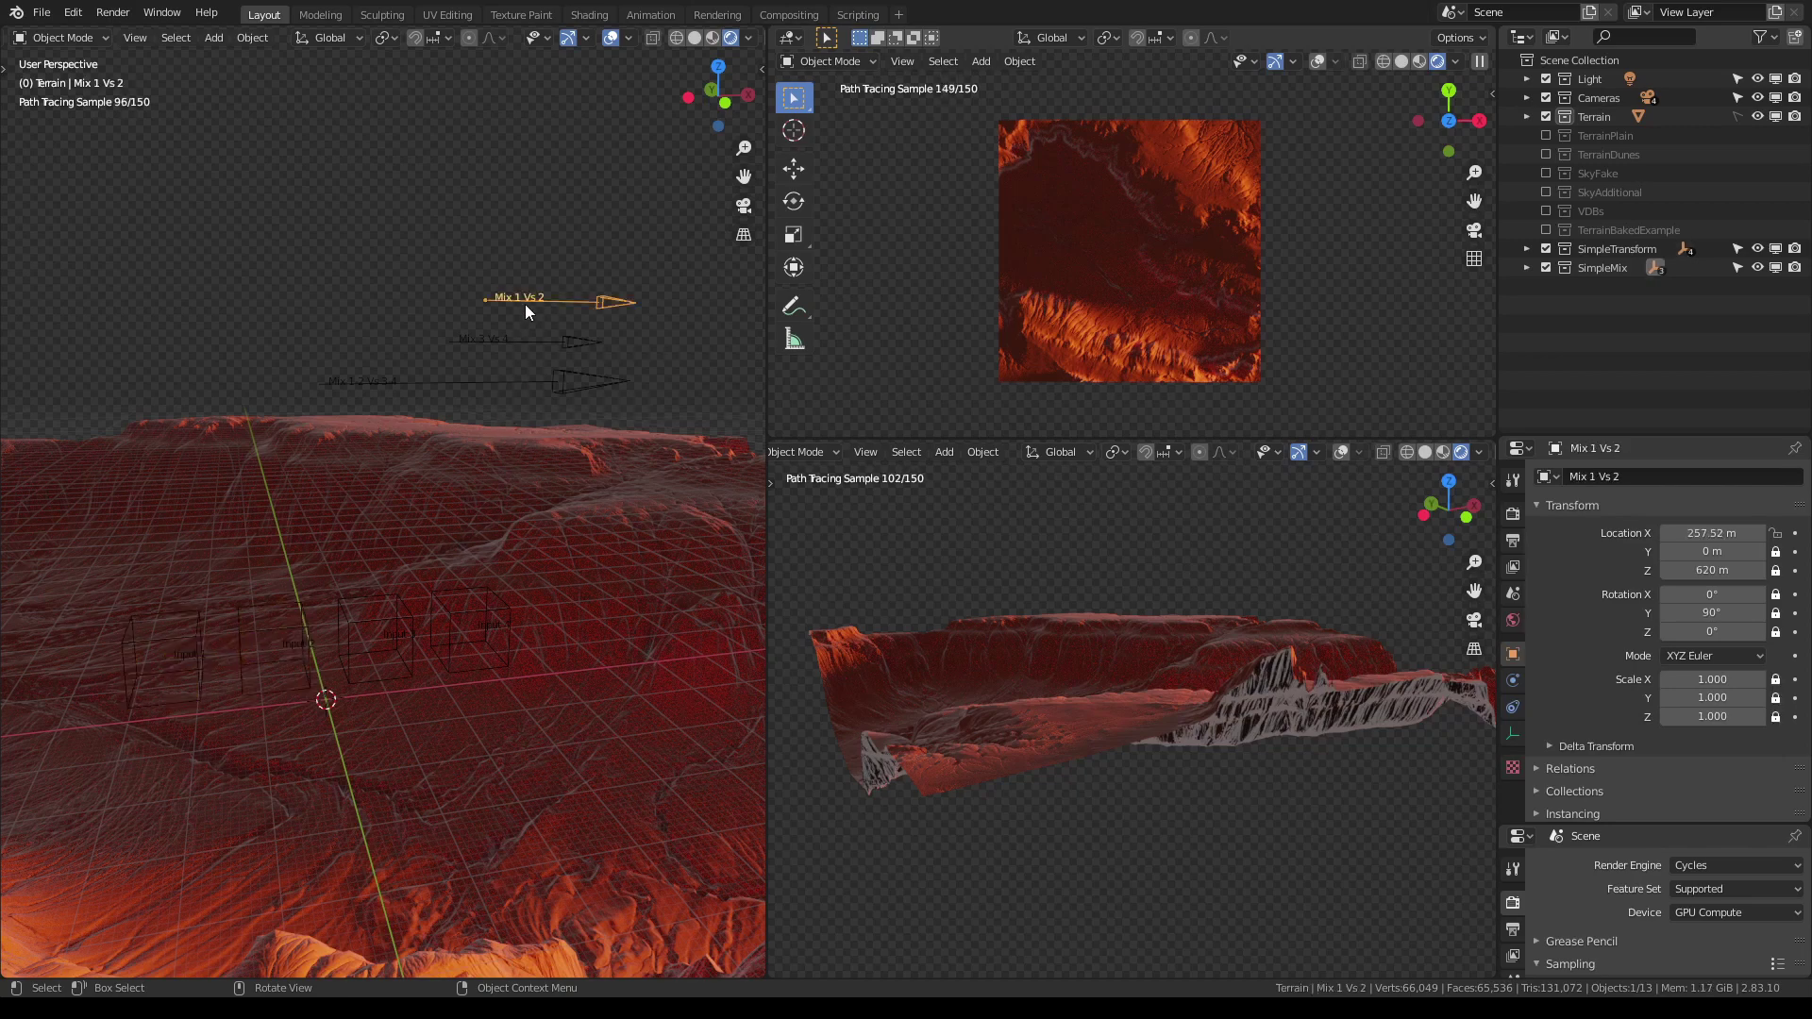
{"action": "left_click_drag", "start_coordinate": [576, 303], "coordinate": [485, 318]}
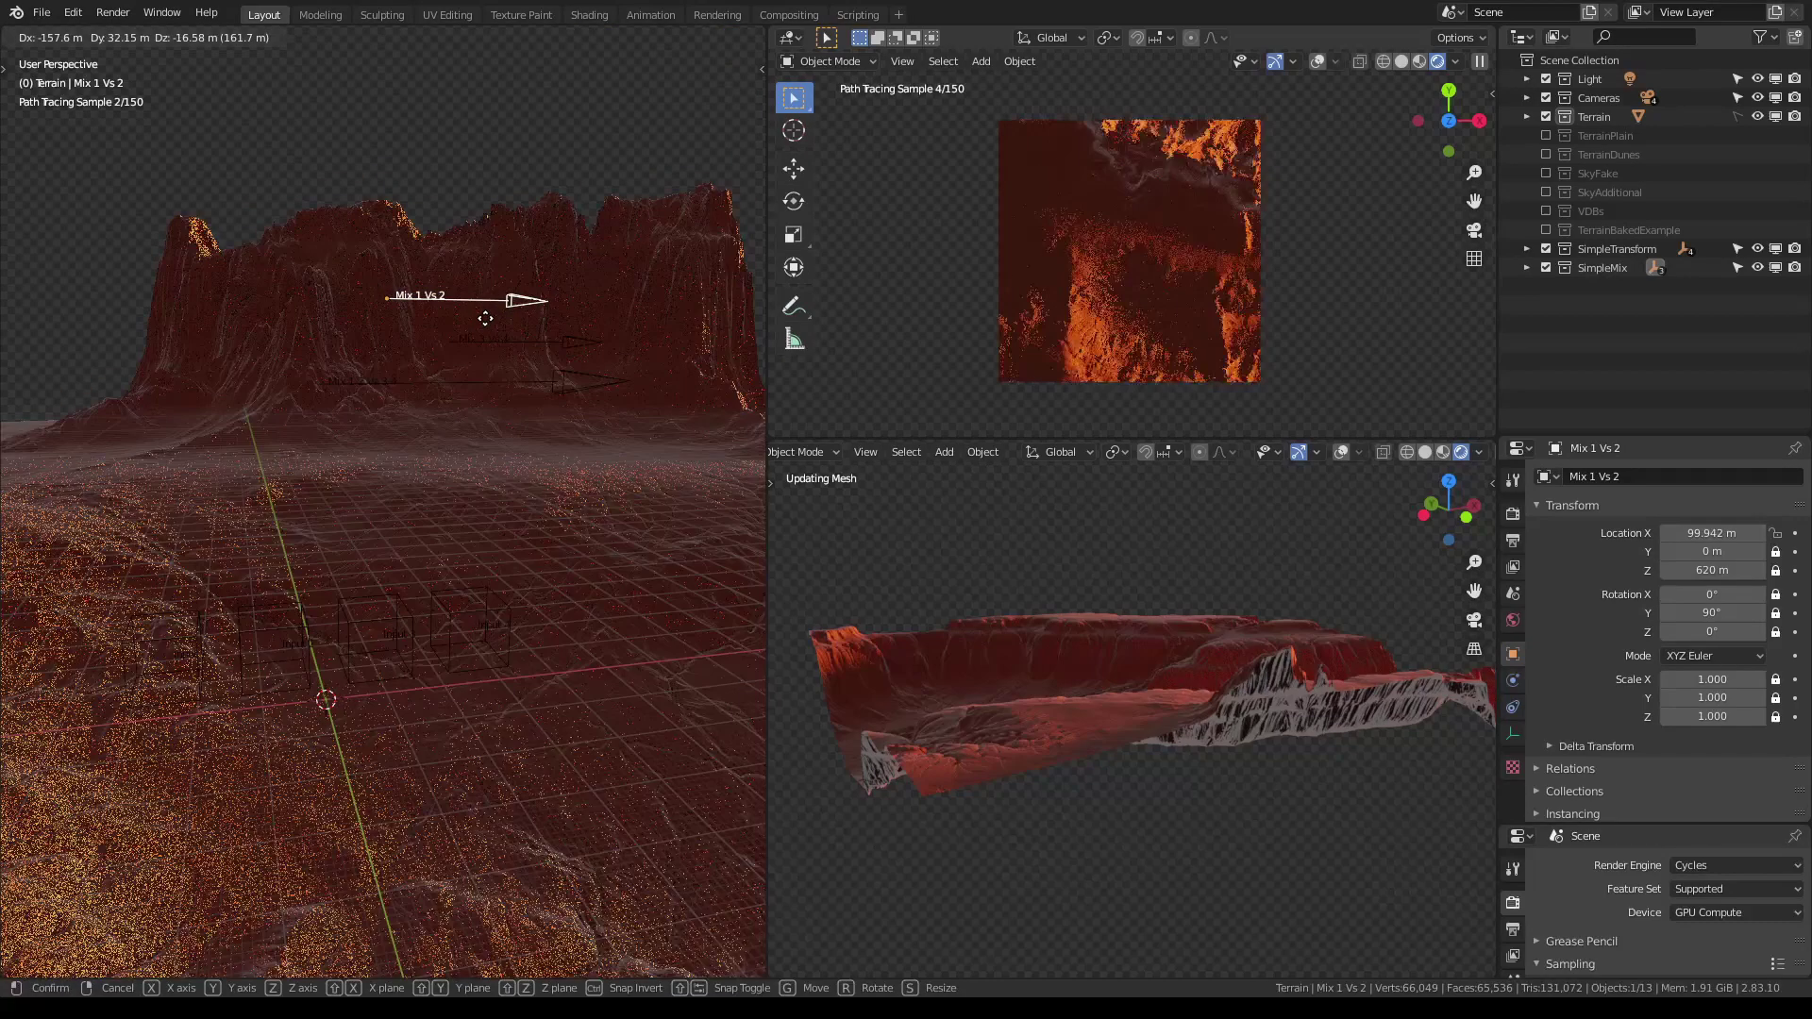
{"action": "left_click", "coordinate": [485, 319]}
Try moving the Mix 3 Vs 4 arrow along X to about 135.6 m
{"action": "left_click", "coordinate": [489, 340]}
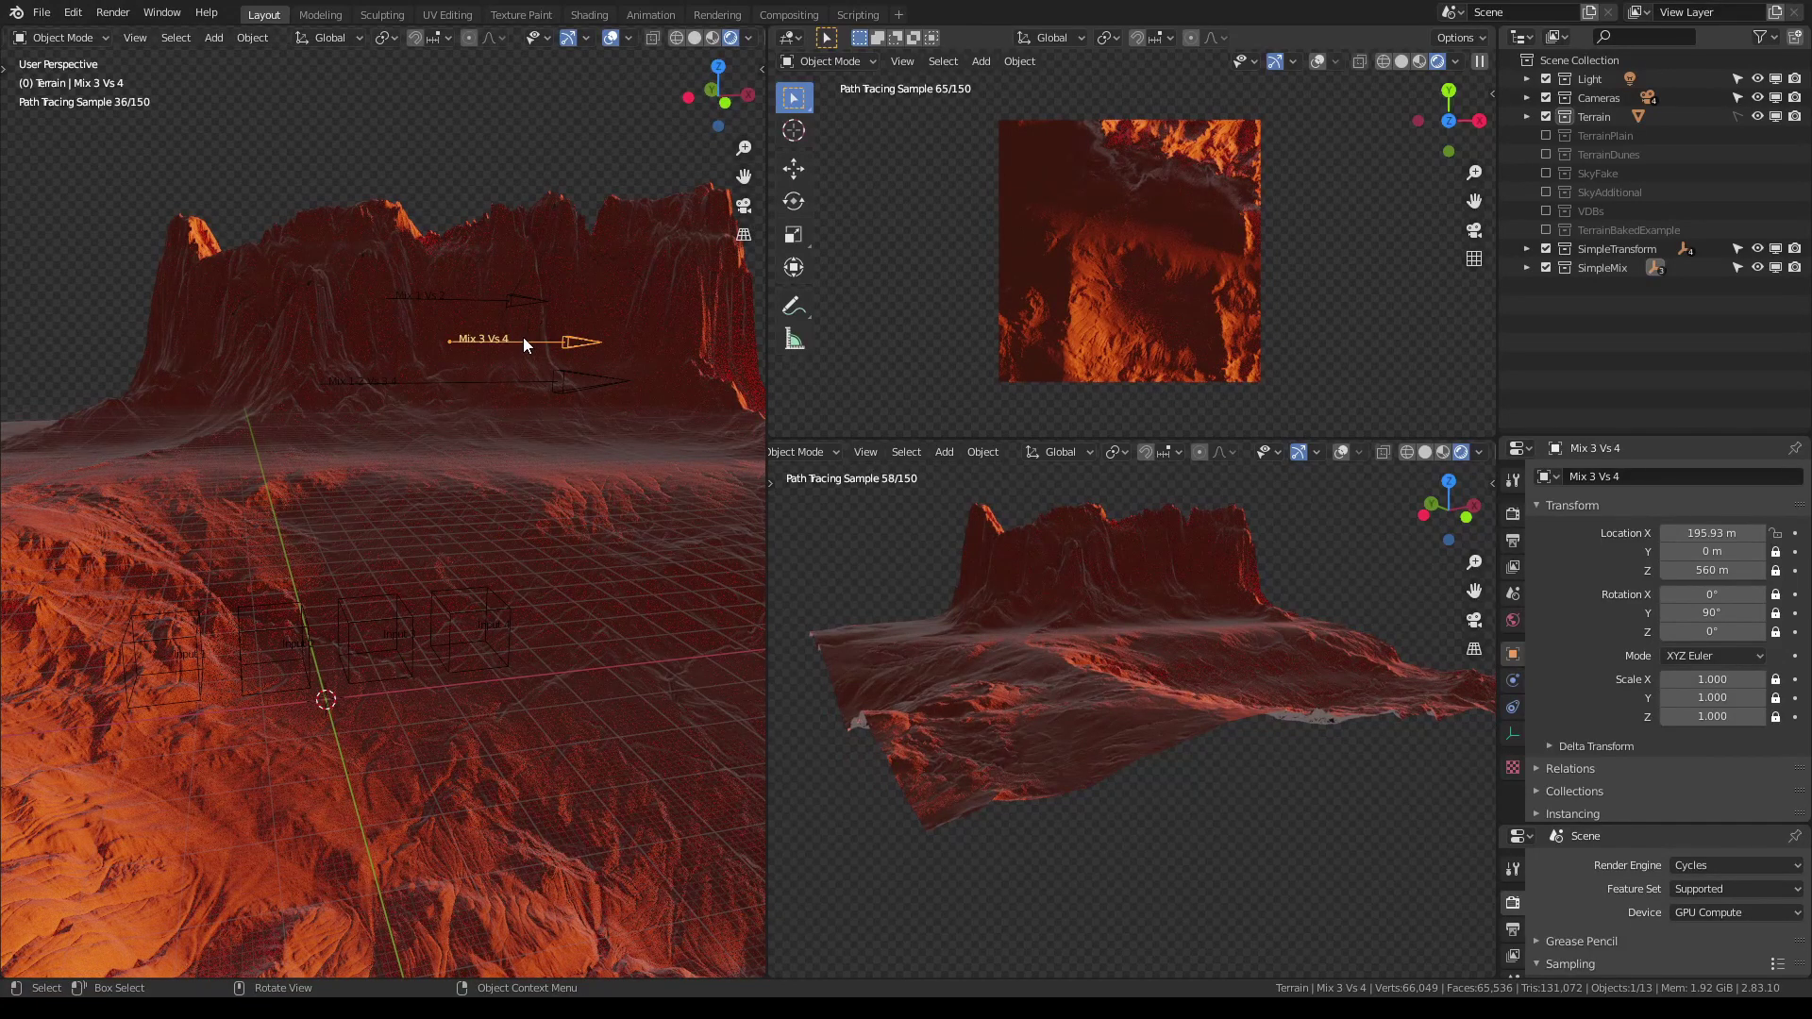
{"action": "key", "text": "g"}
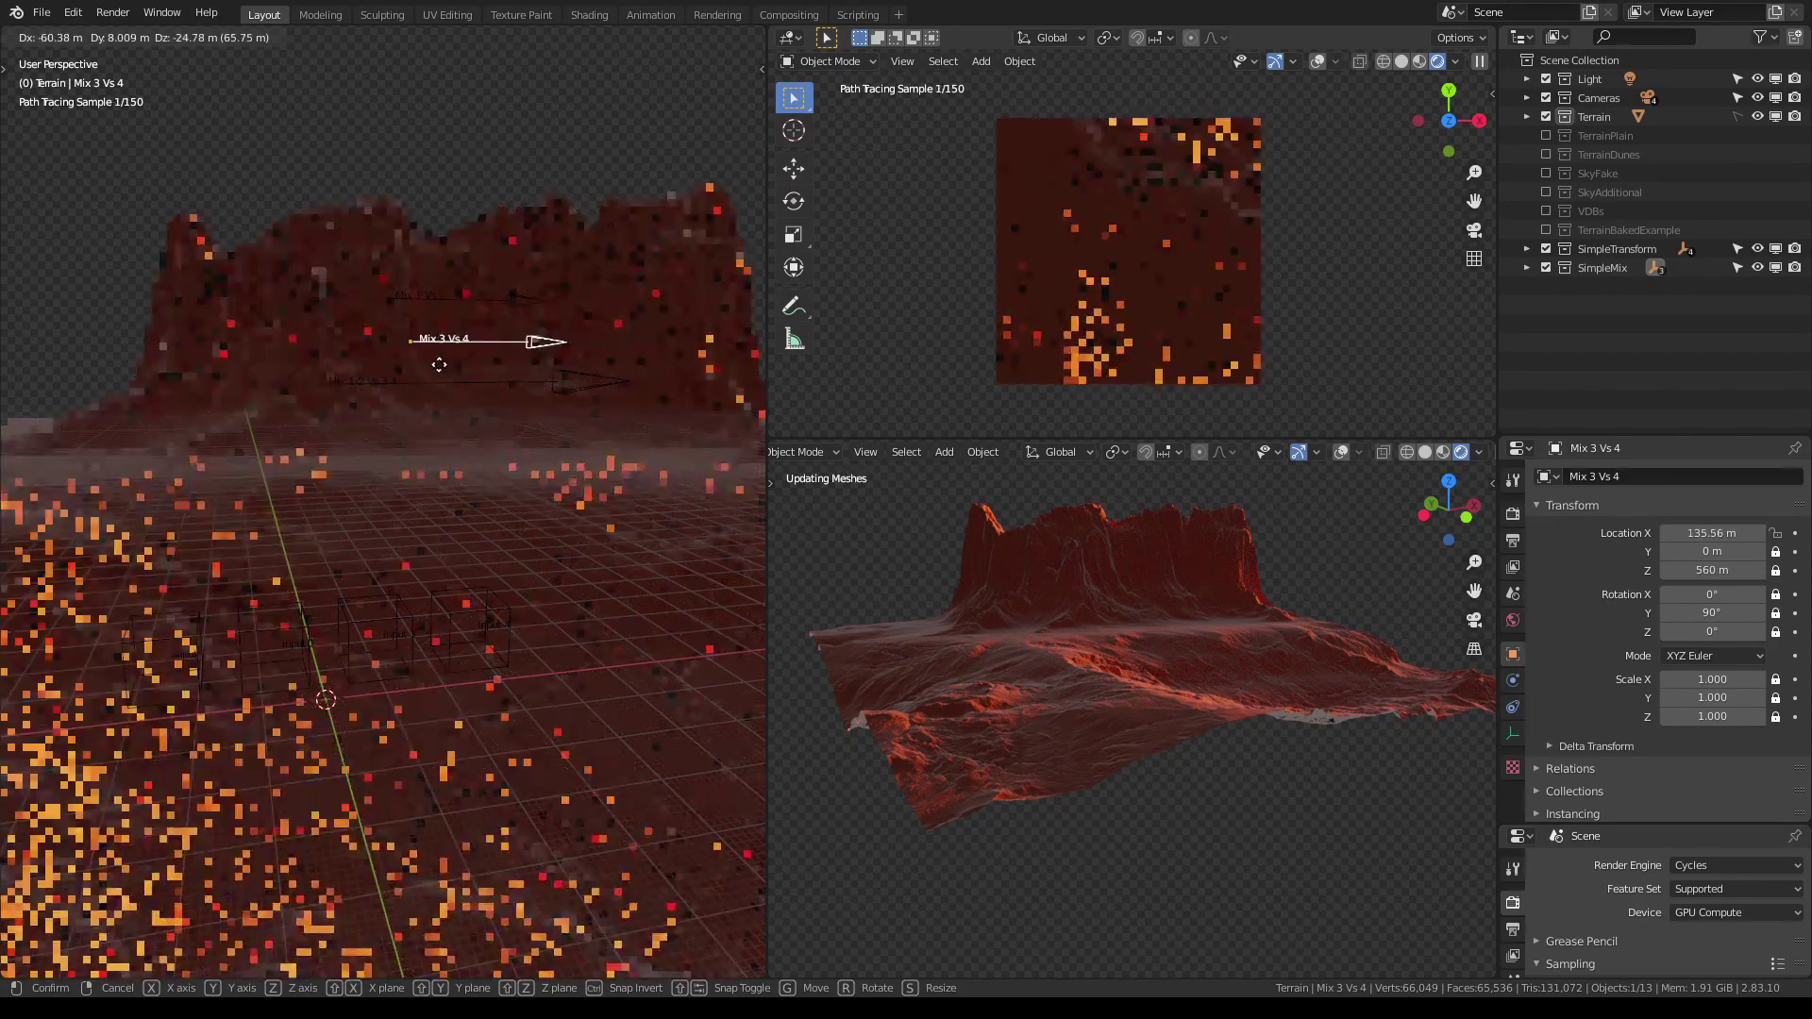
{"action": "key", "text": "Escape"}
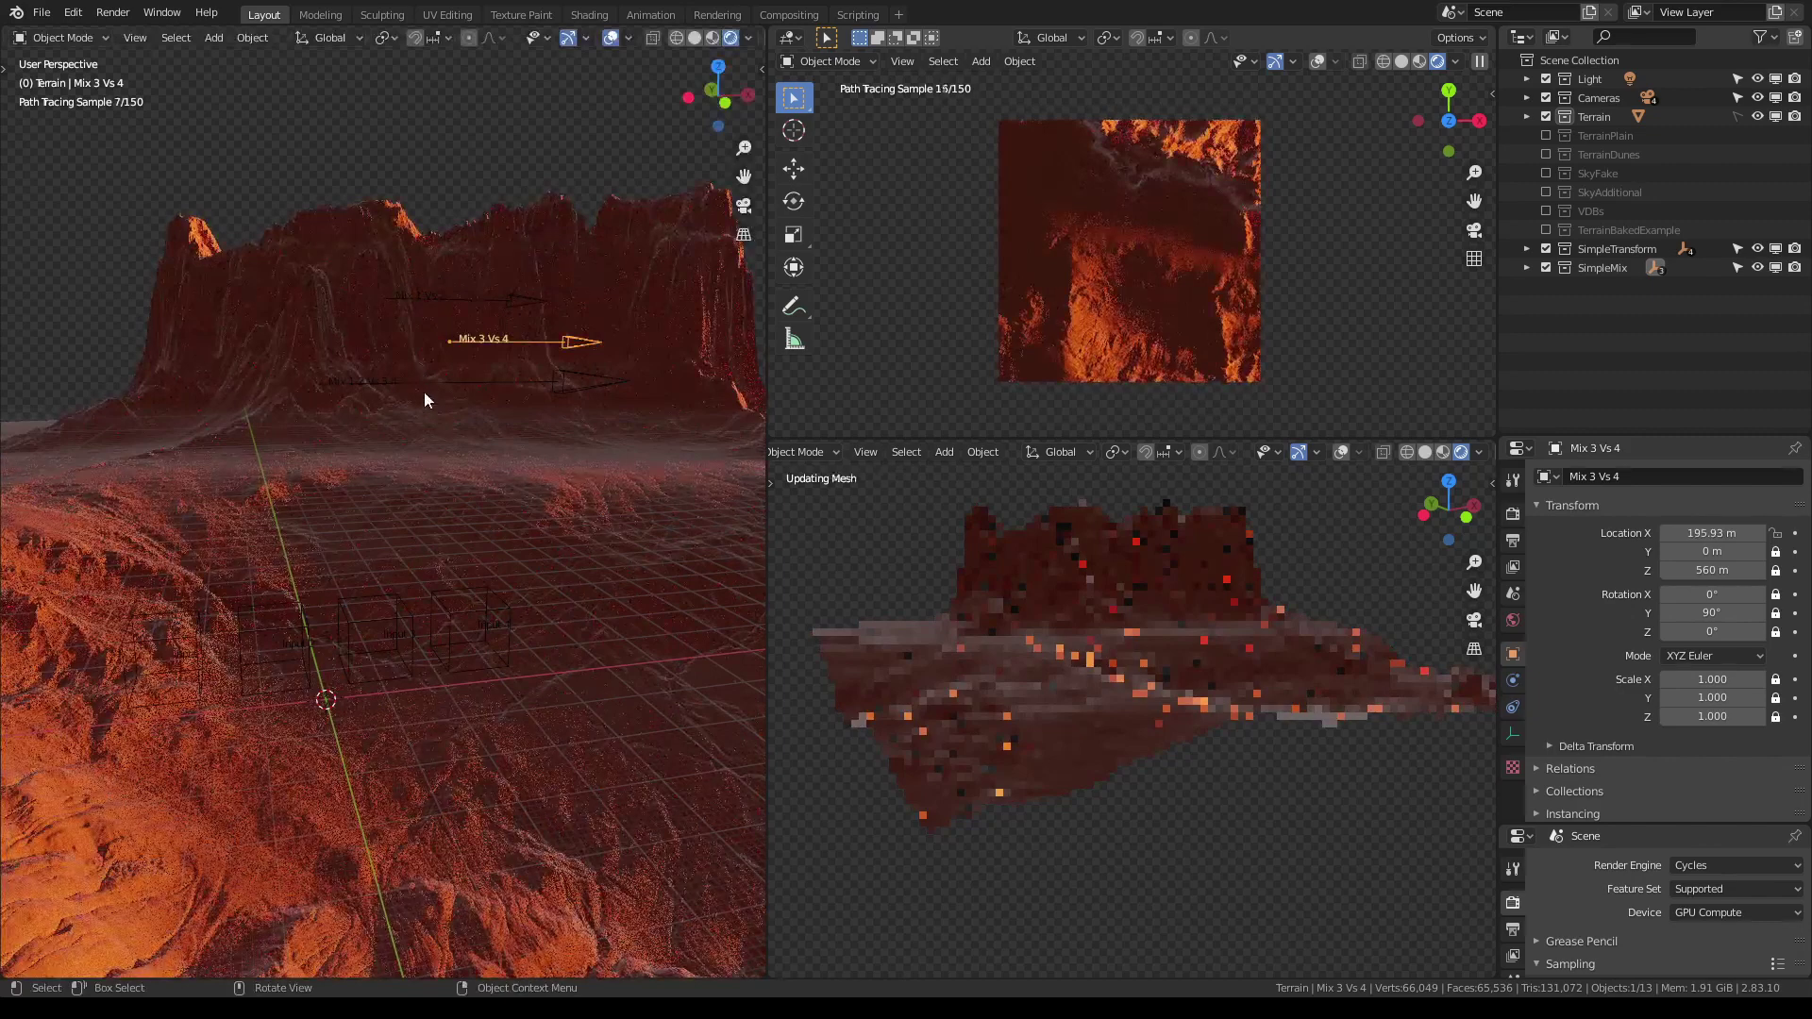
Move the Mix 1-2 Vs 3-4 arrow along X to about 144.8 m
{"action": "left_click", "coordinate": [422, 383]}
{"action": "key", "text": "g"}
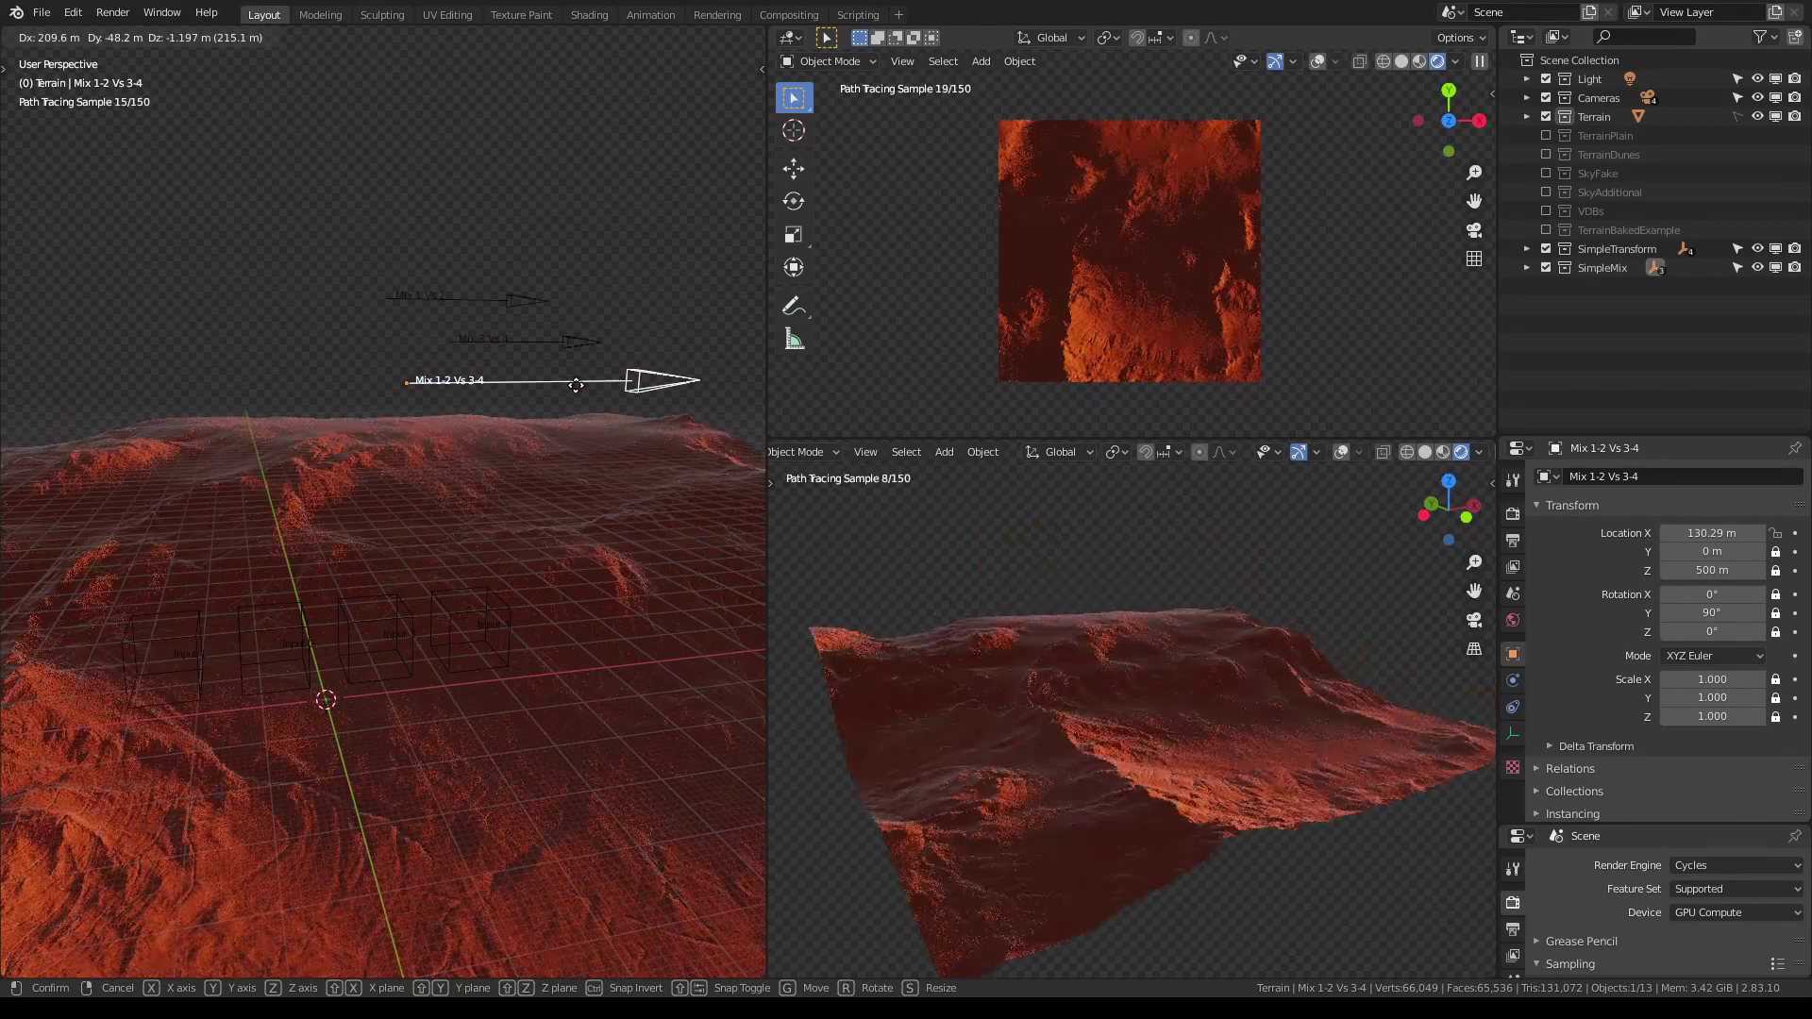
{"action": "left_click", "coordinate": [584, 383]}
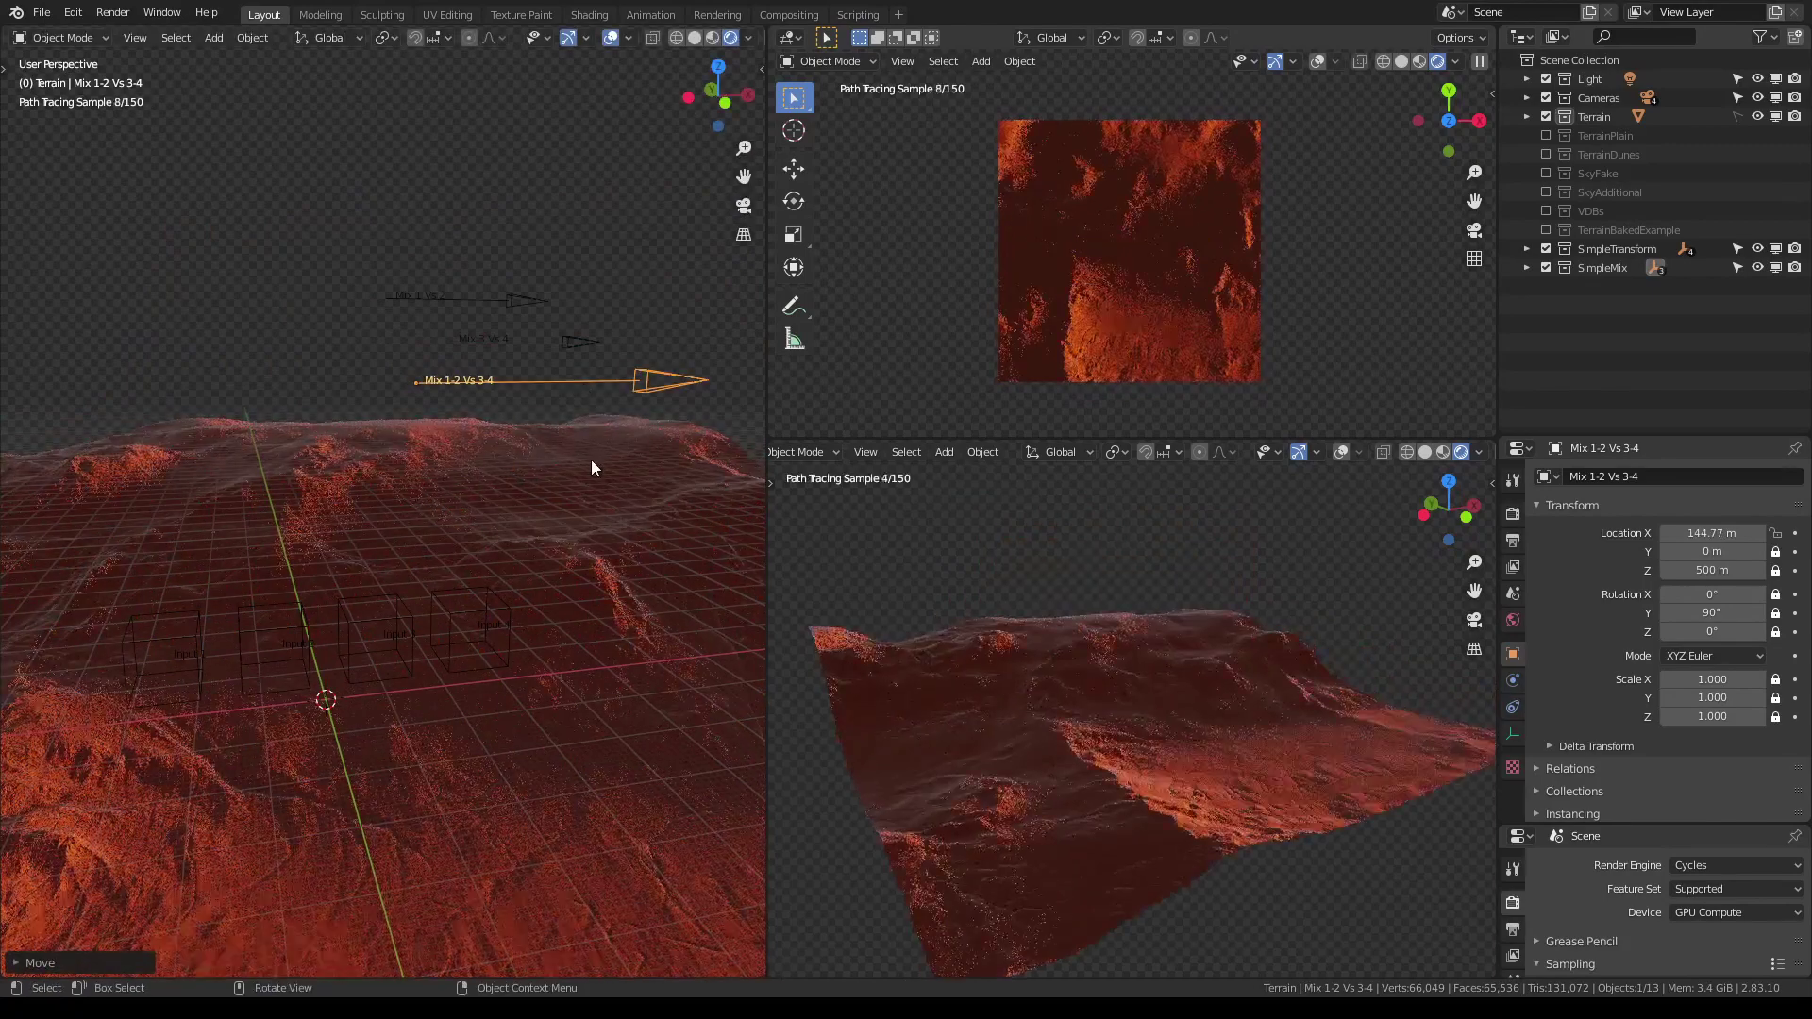